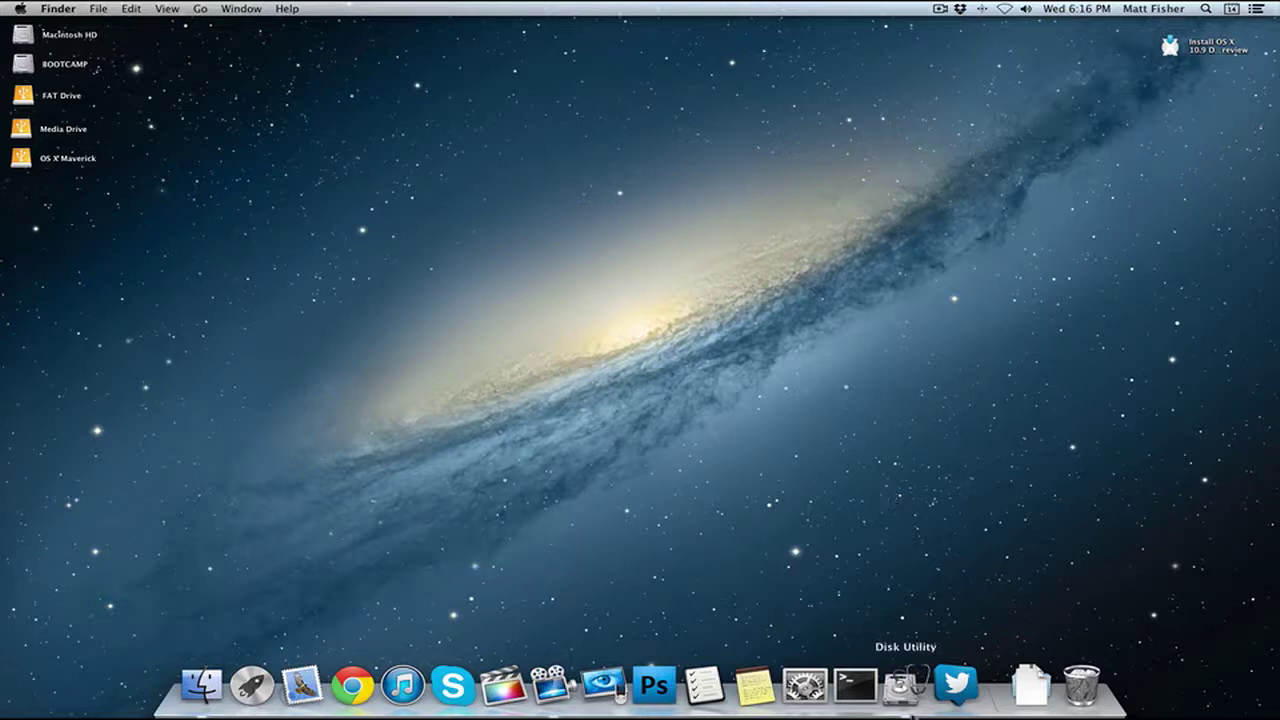
Add a 34 GB Media Drive 2 partition beside Media Drive on the 500.11 GB WD disk
click(903, 705)
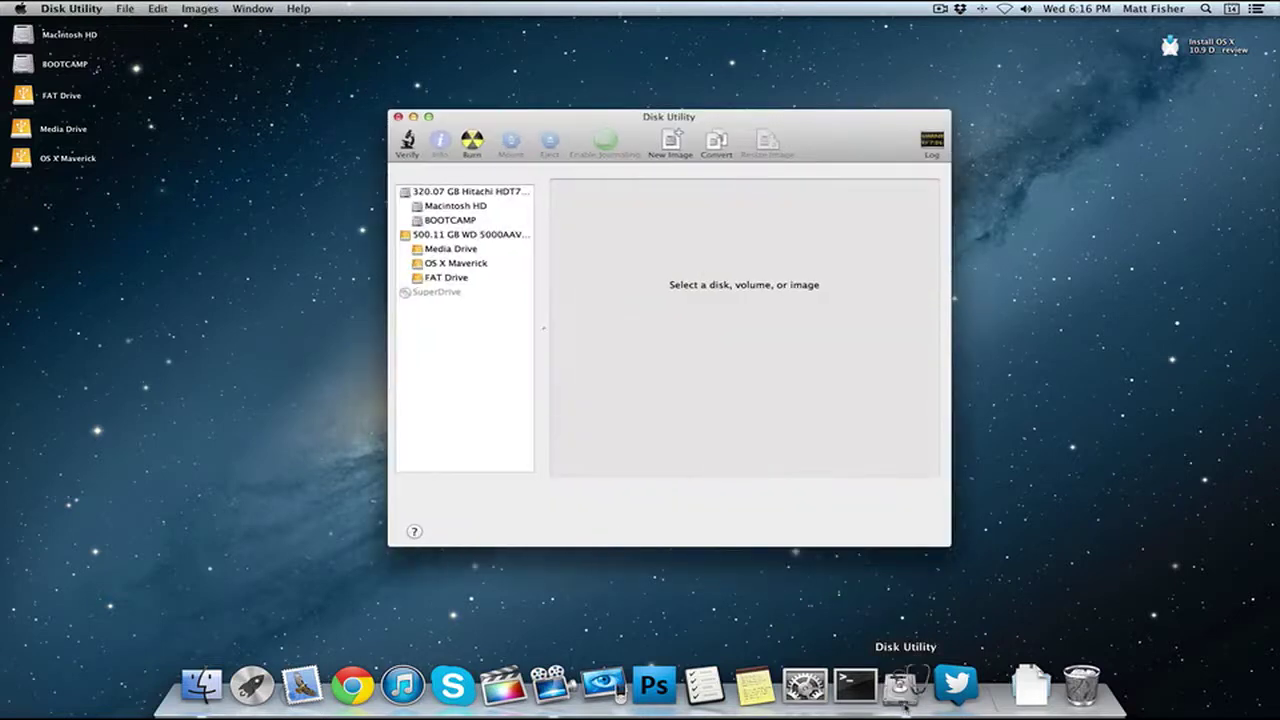
click(497, 236)
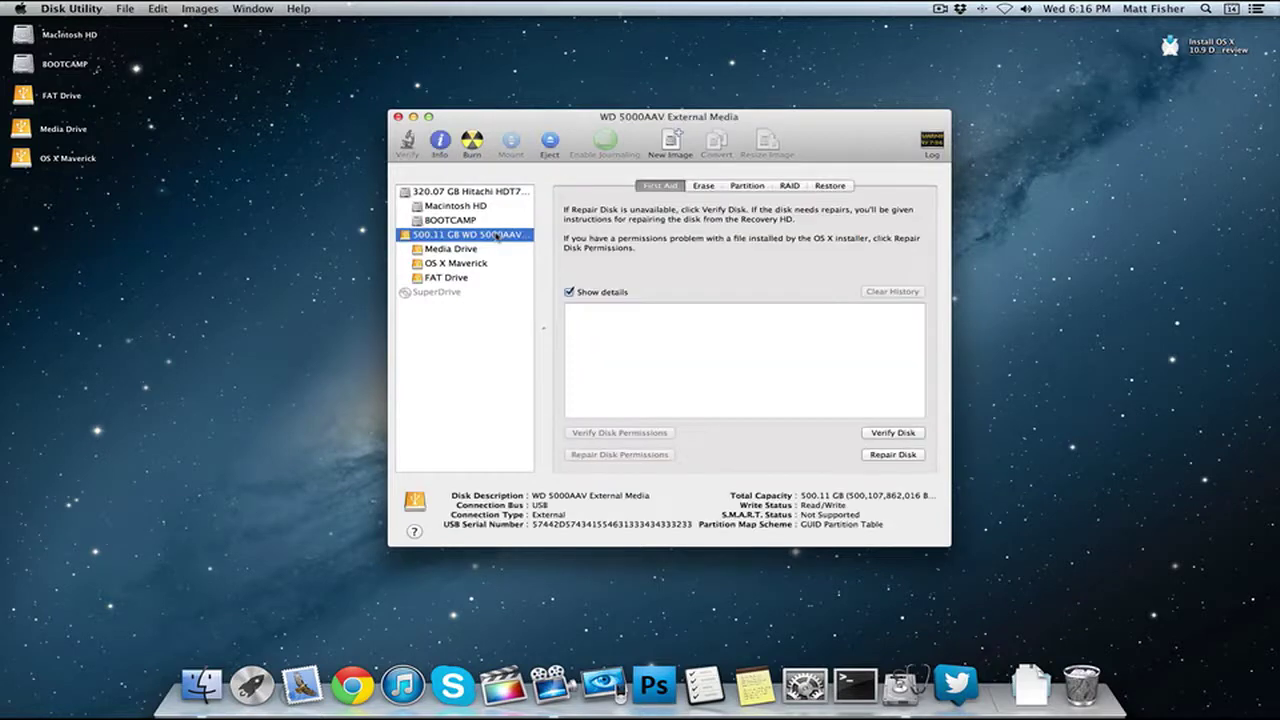
click(760, 187)
click(670, 344)
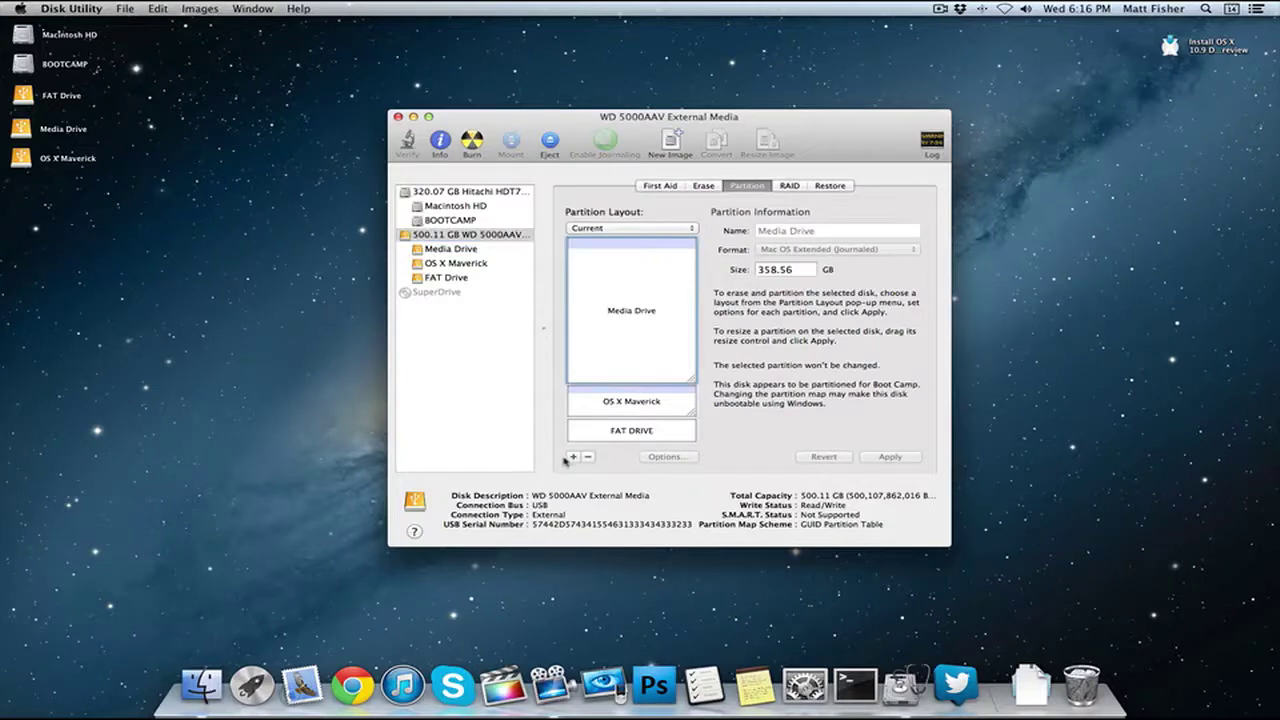
click(573, 456)
click(623, 358)
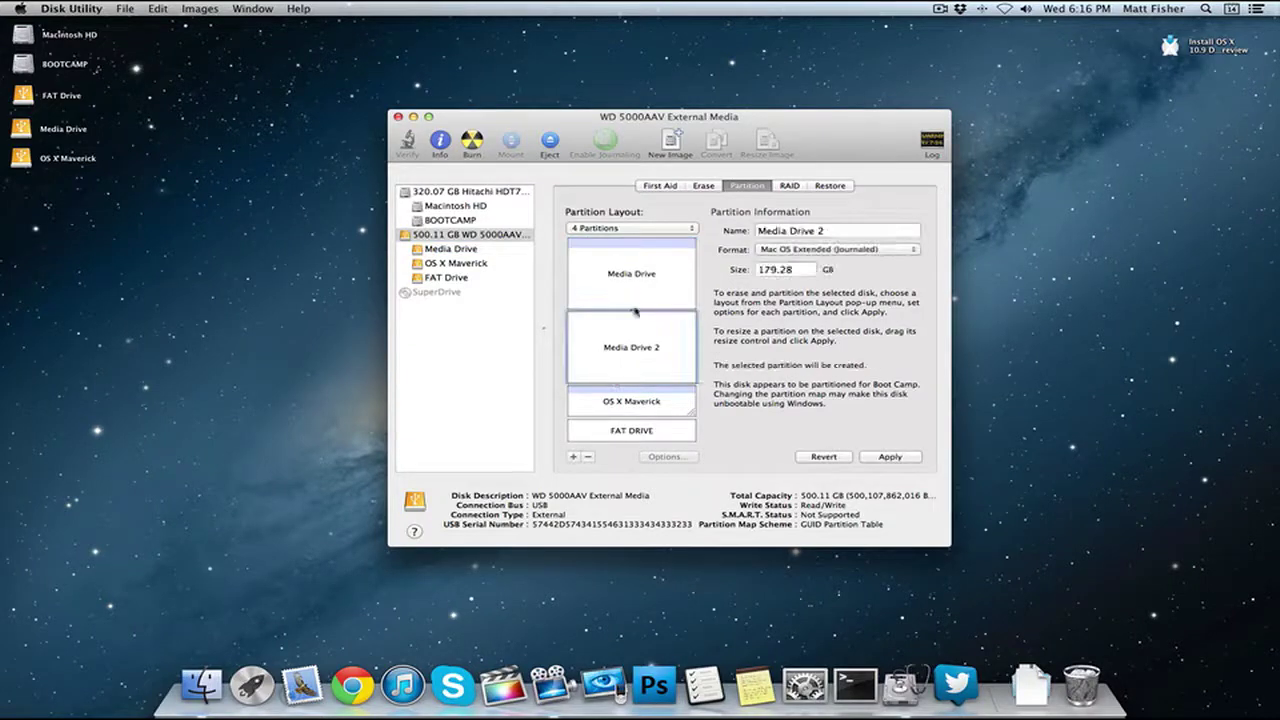
drag(630, 314, 630, 374)
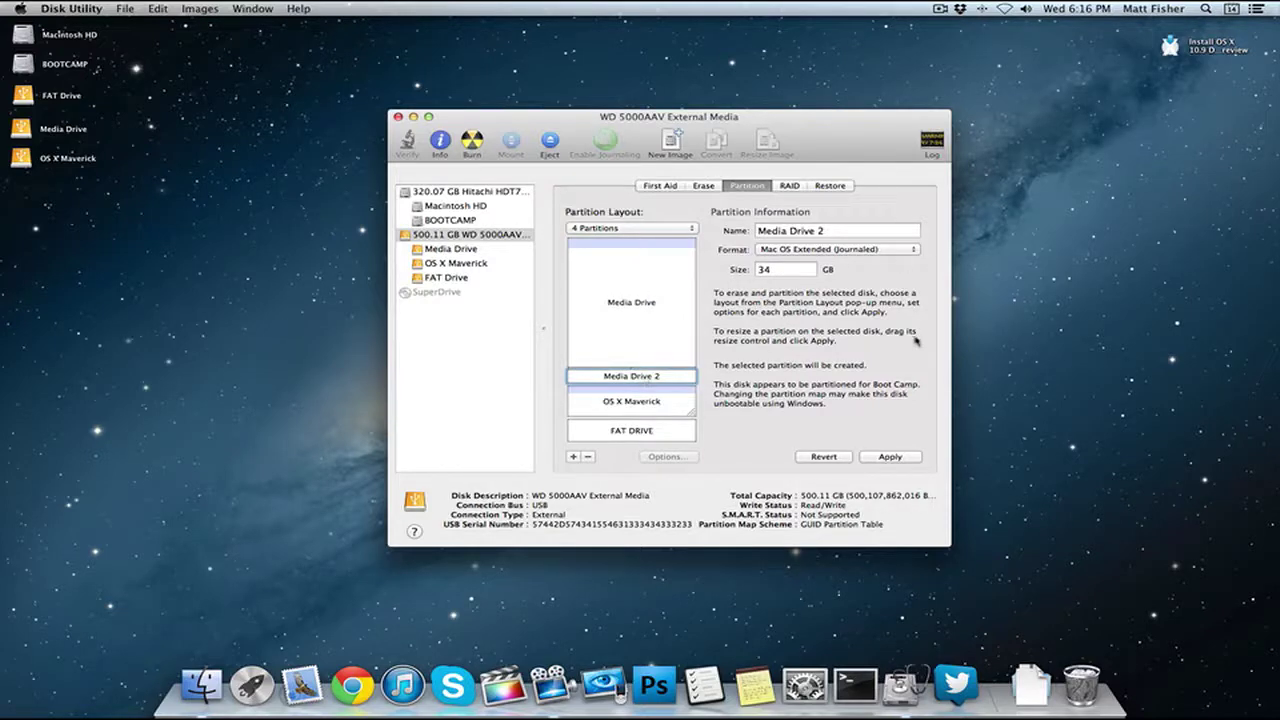
click(905, 461)
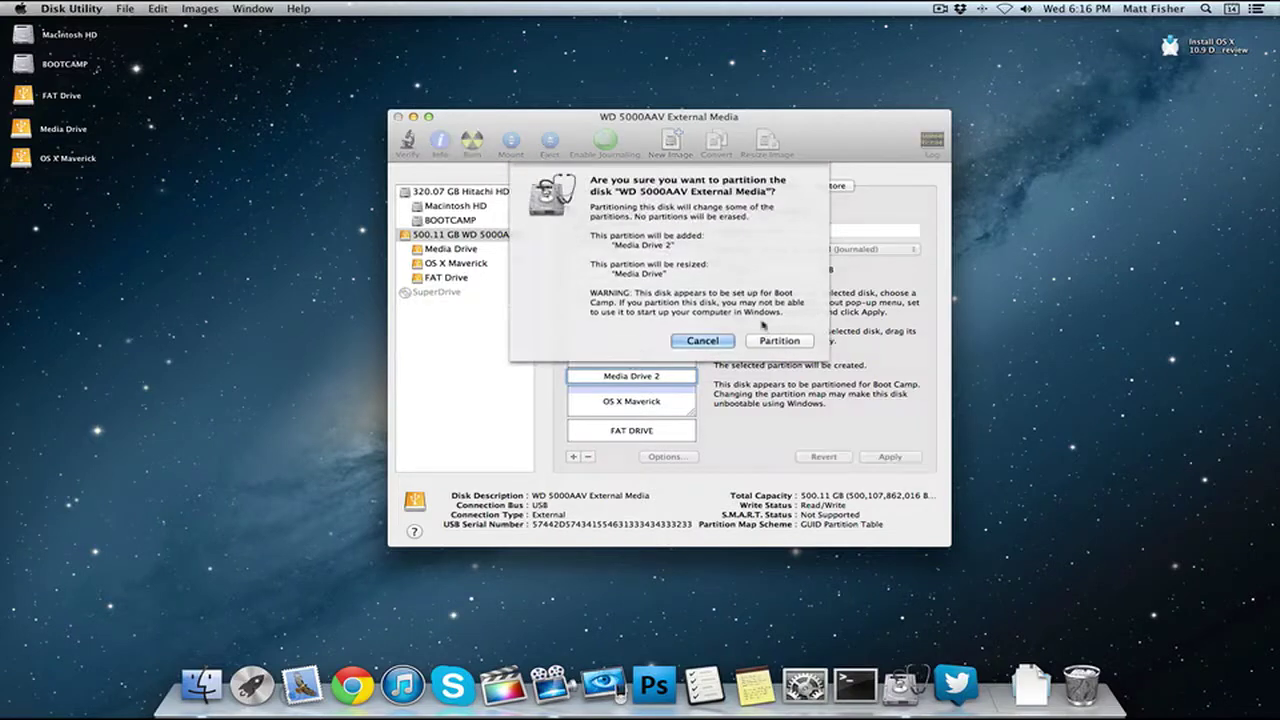
click(777, 340)
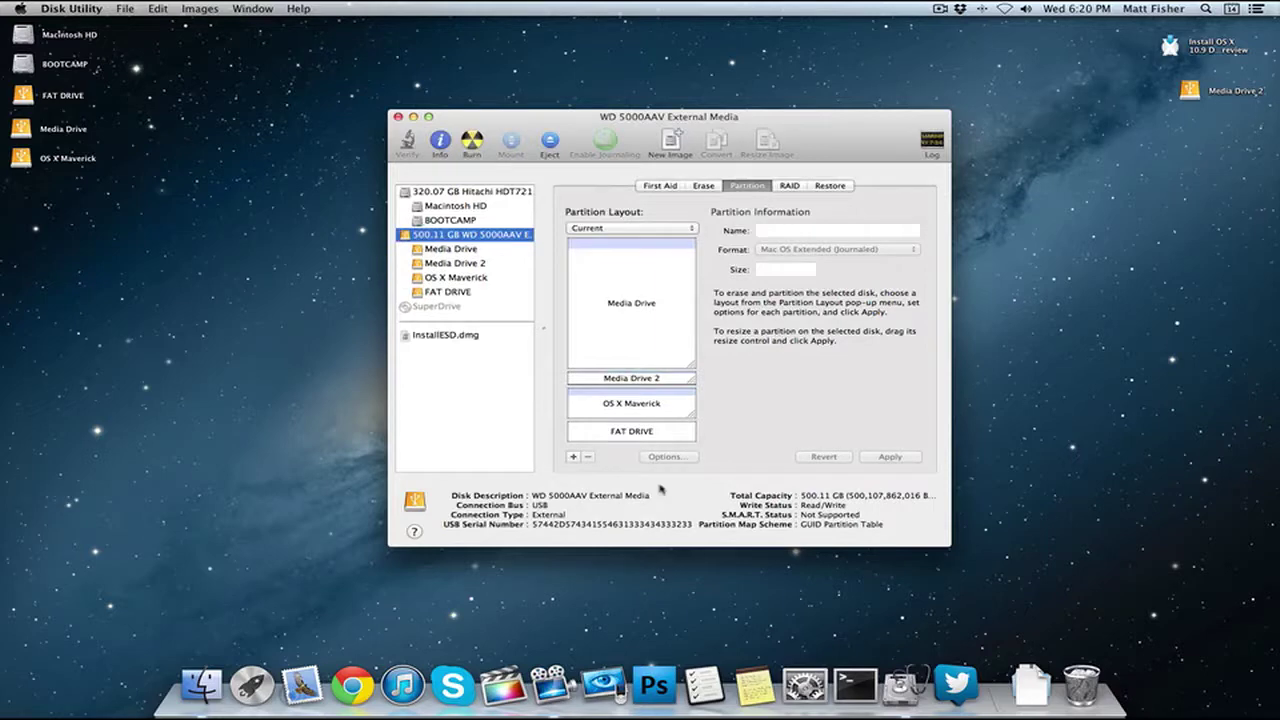
Run the defaults write AppleShowAllFiles TRUE command in Terminal so Finder shows hidden files
click(413, 117)
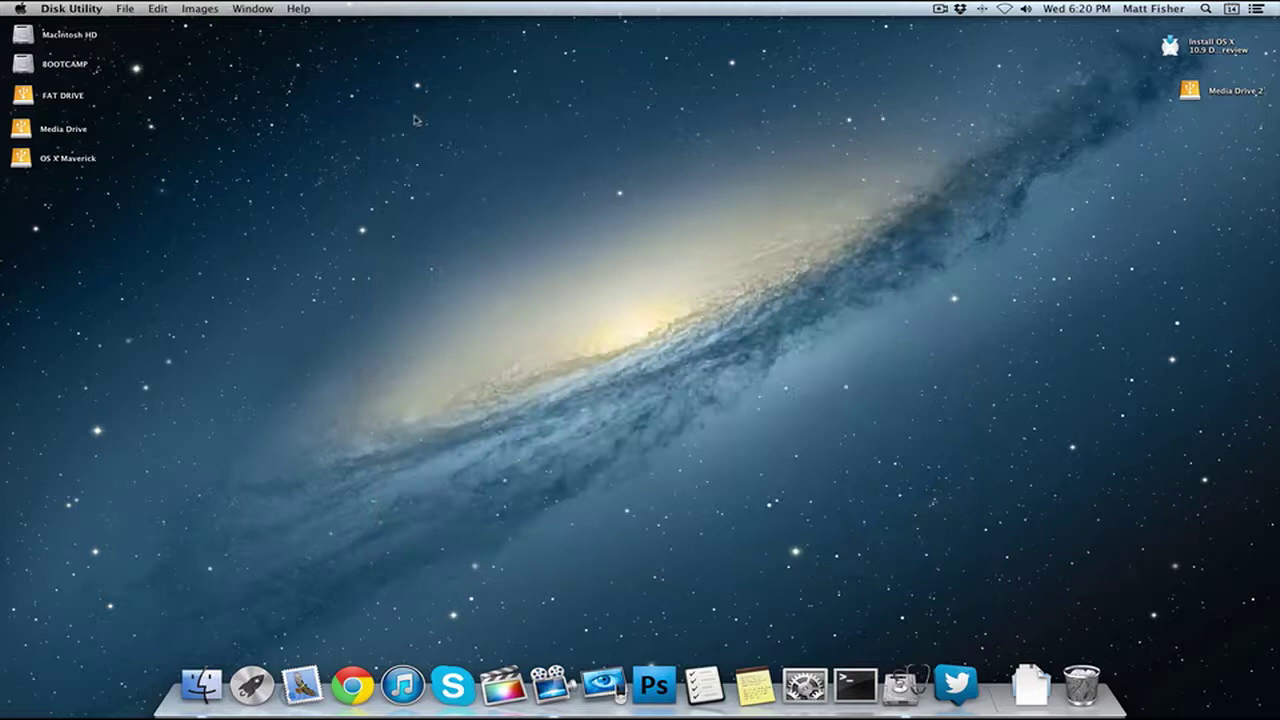
click(855, 685)
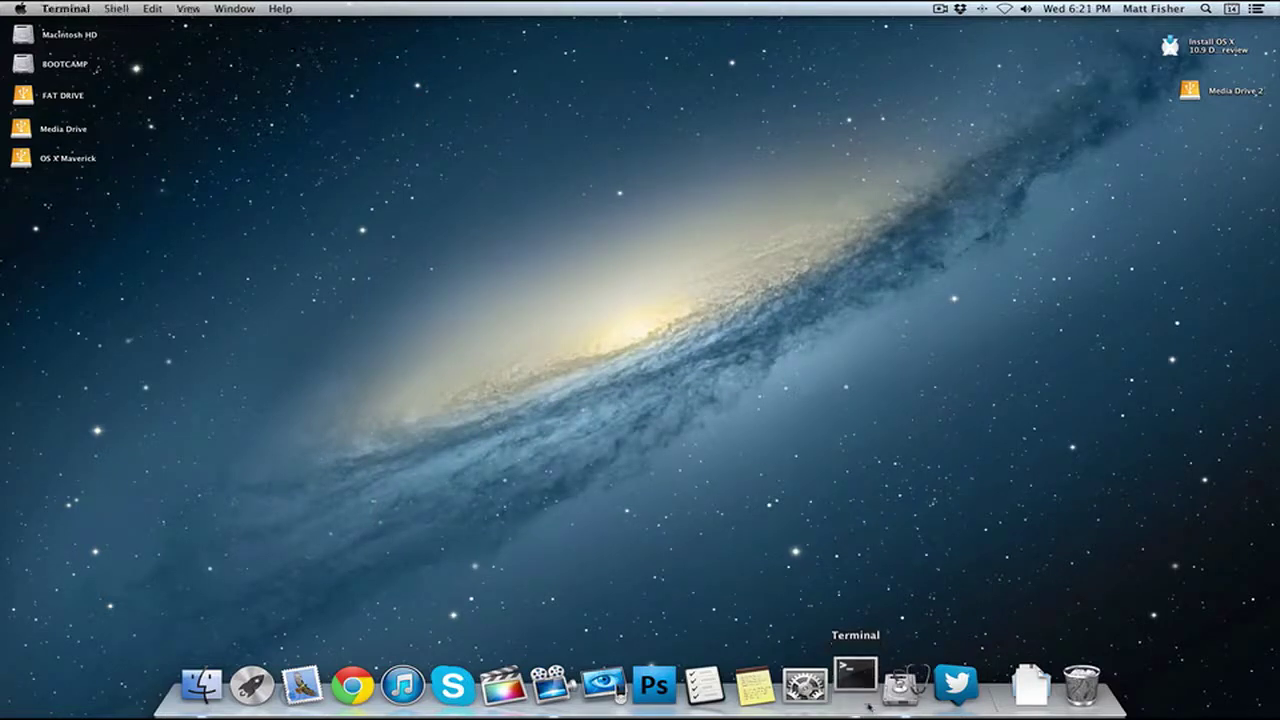
drag(645, 369, 984, 552)
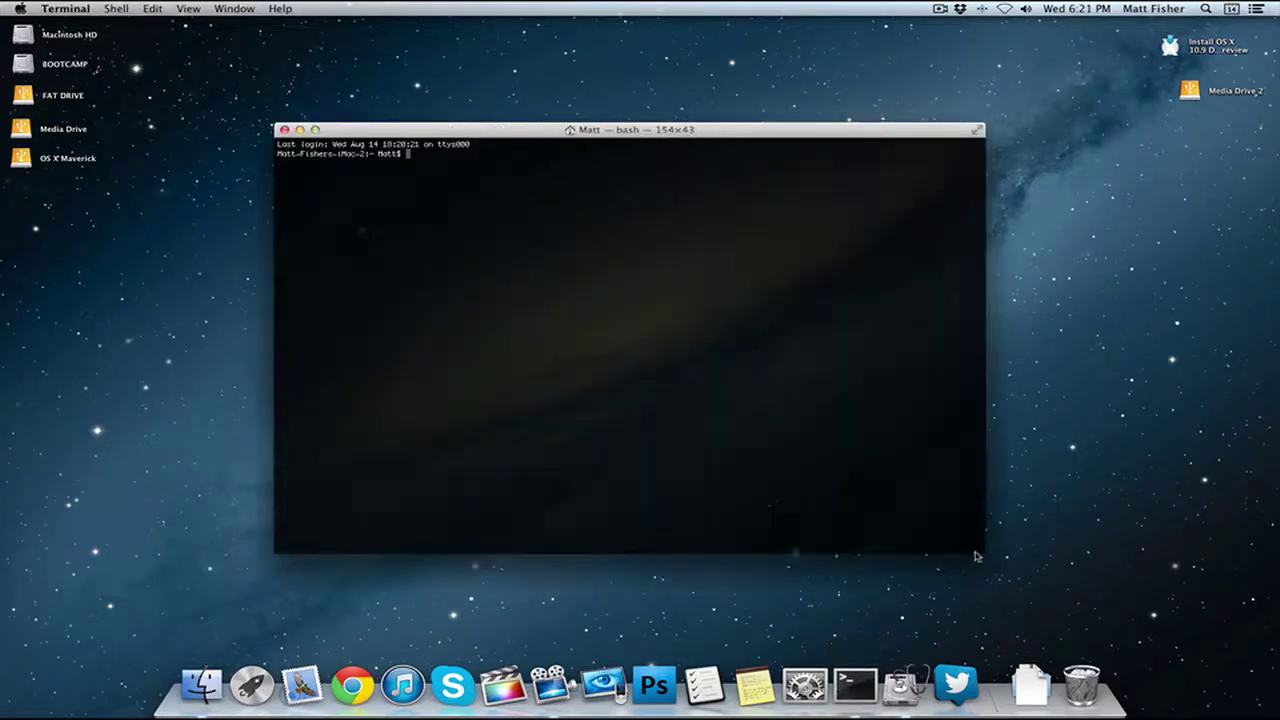
right_click(704, 275)
click(732, 290)
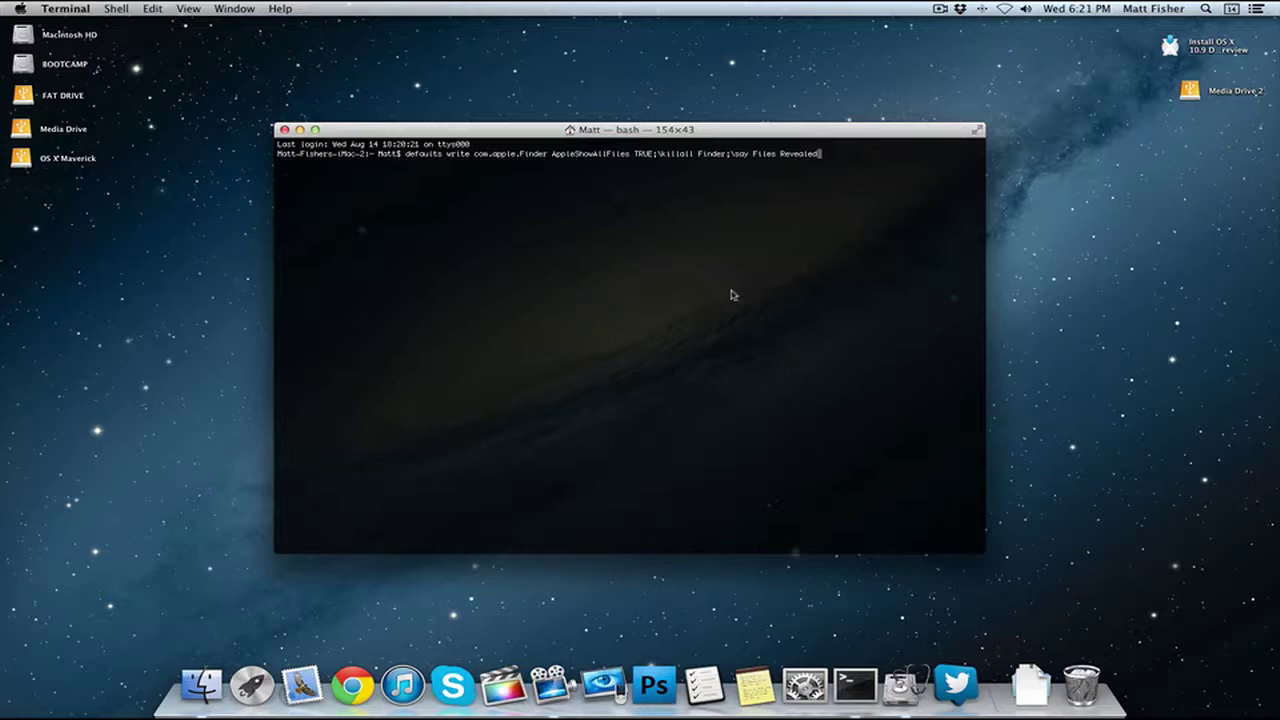
key(Return)
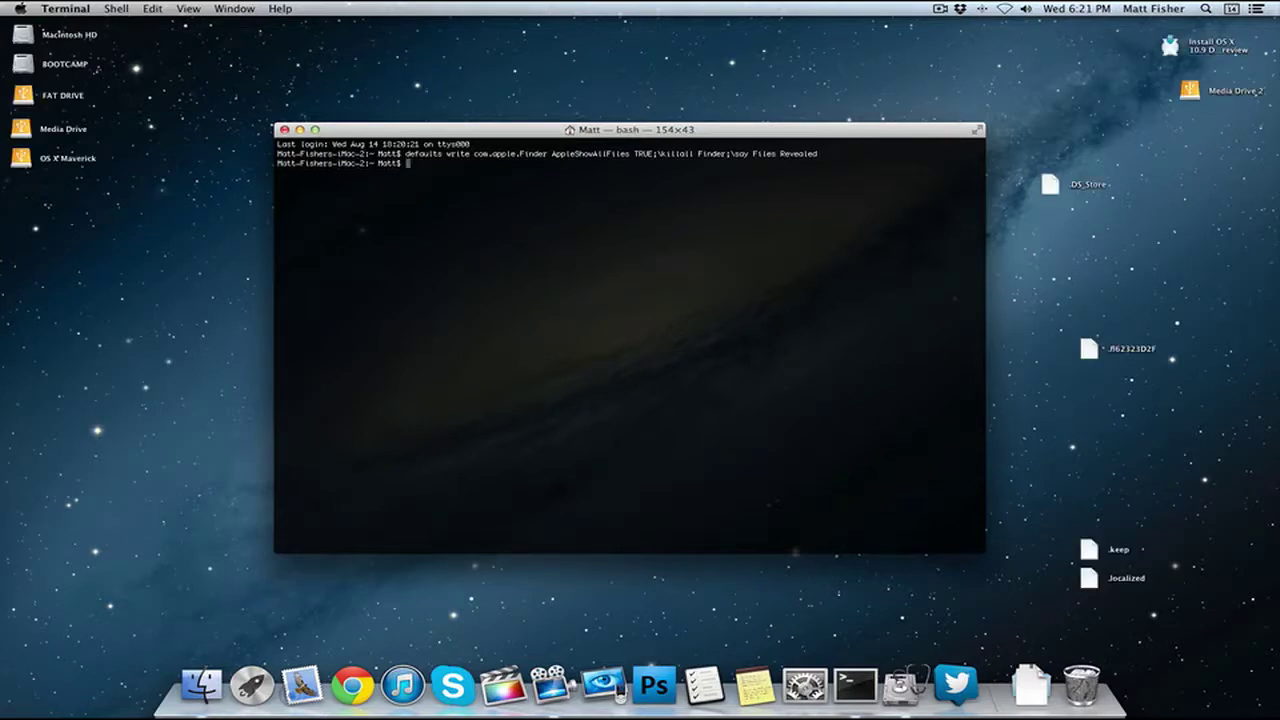
Close Terminal and show the package contents of the Install OS X app
click(285, 130)
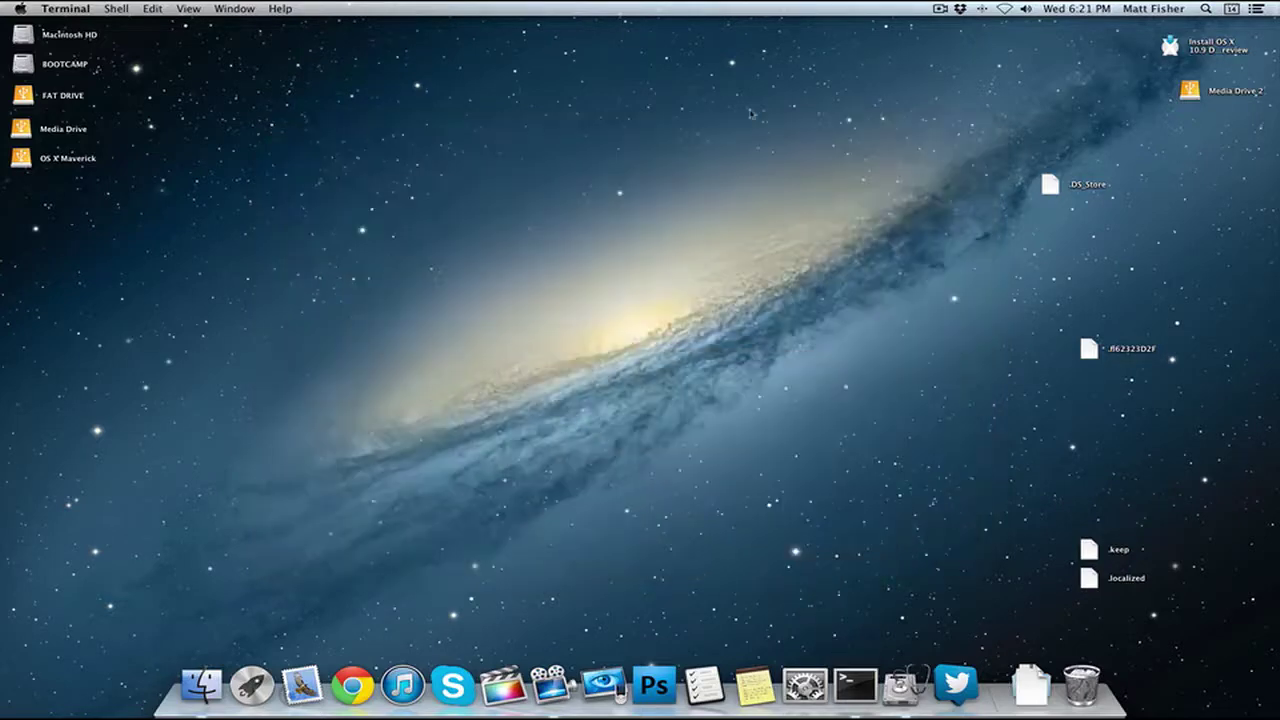
right_click(1222, 55)
click(1208, 70)
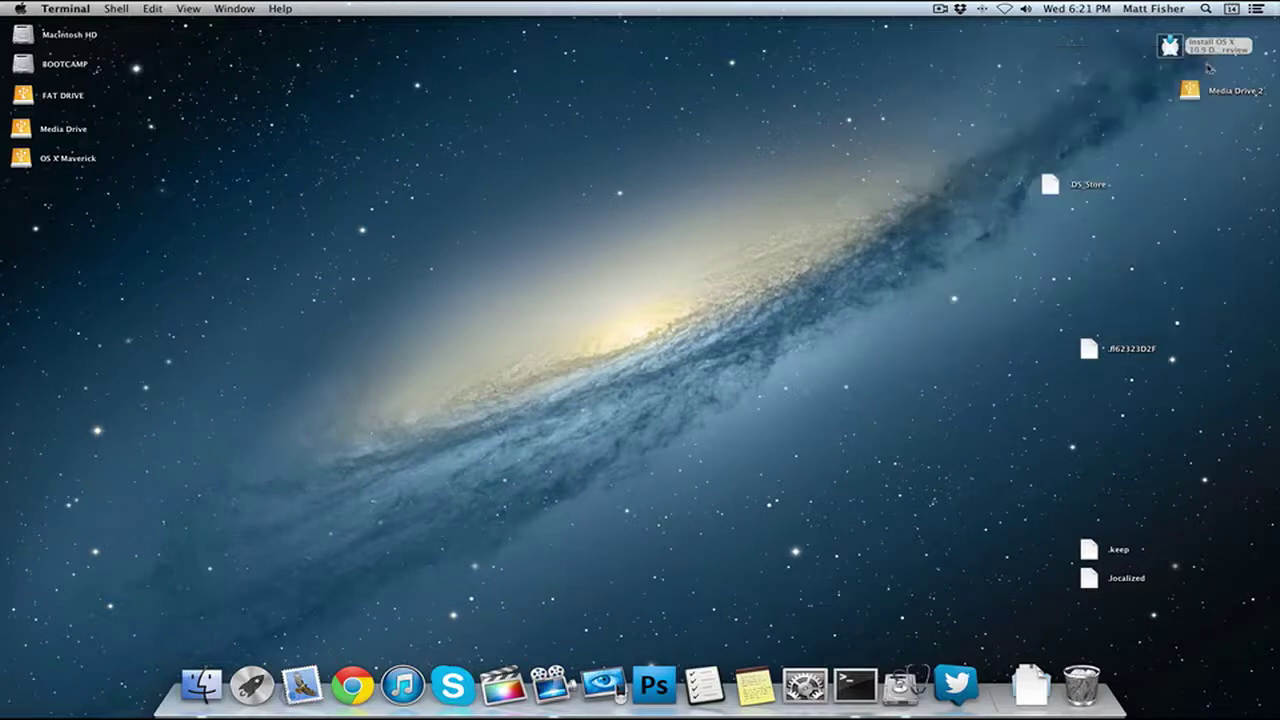
Mount InstallESD.dmg from the installer's Contents > SharedSupport folder
double_click(710, 375)
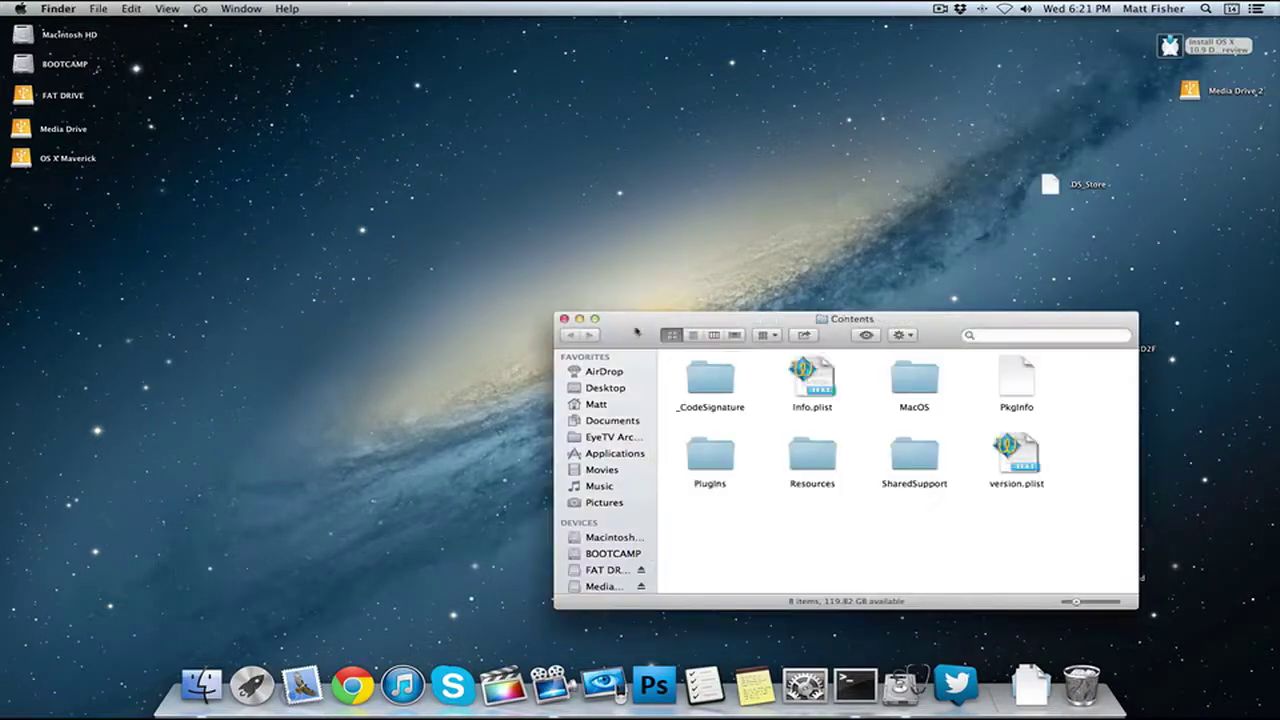
drag(636, 332, 618, 268)
double_click(895, 391)
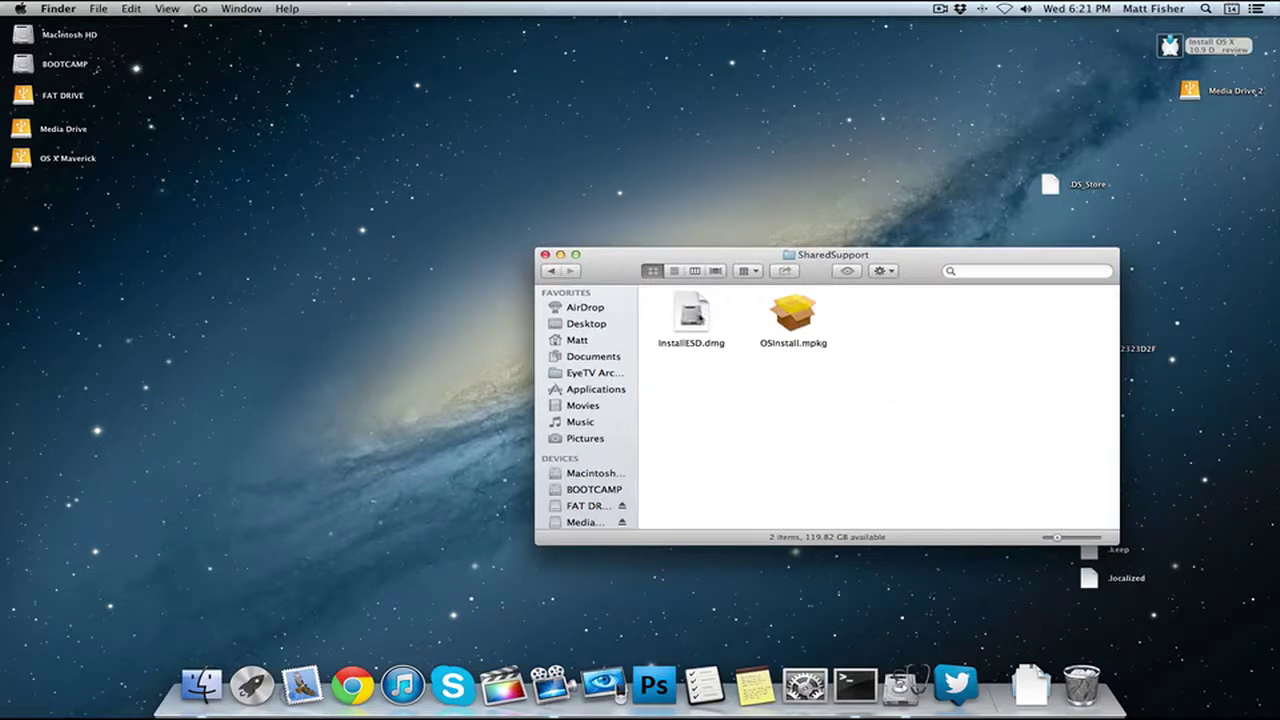
click(700, 318)
double_click(700, 318)
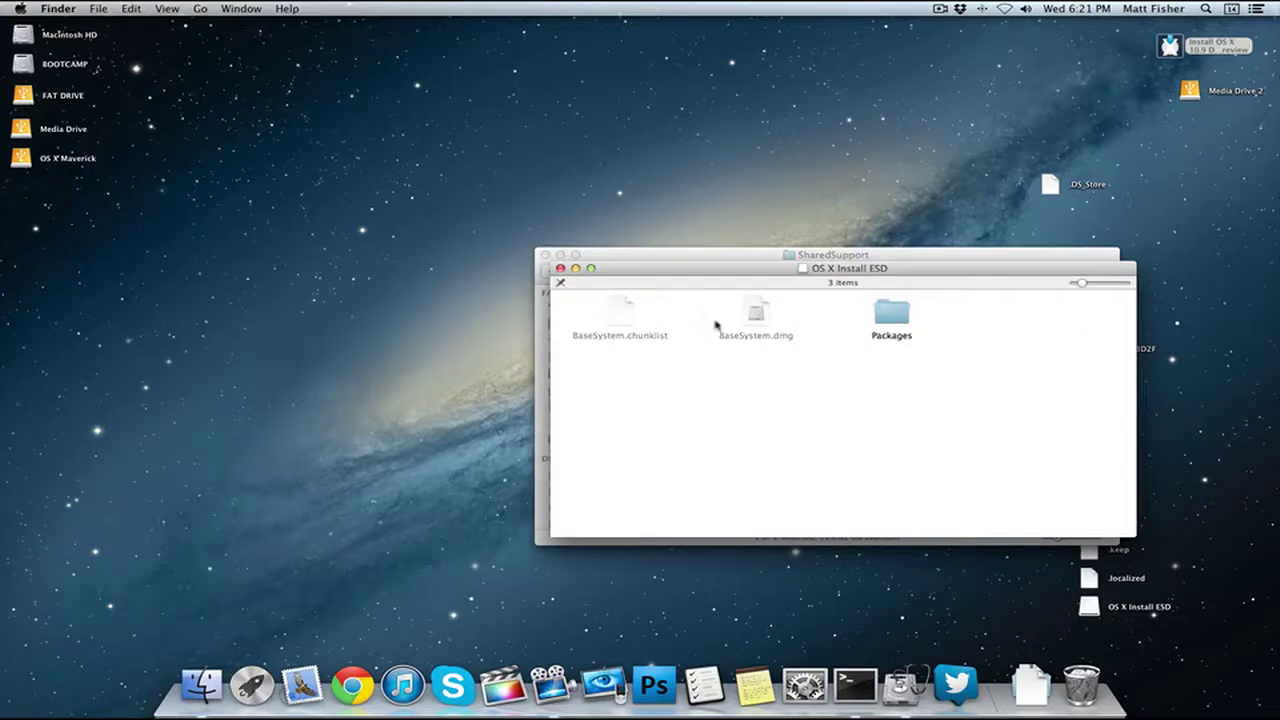
Add BaseSystem.dmg to Disk Utility's disk list and select it as the restore source
click(912, 686)
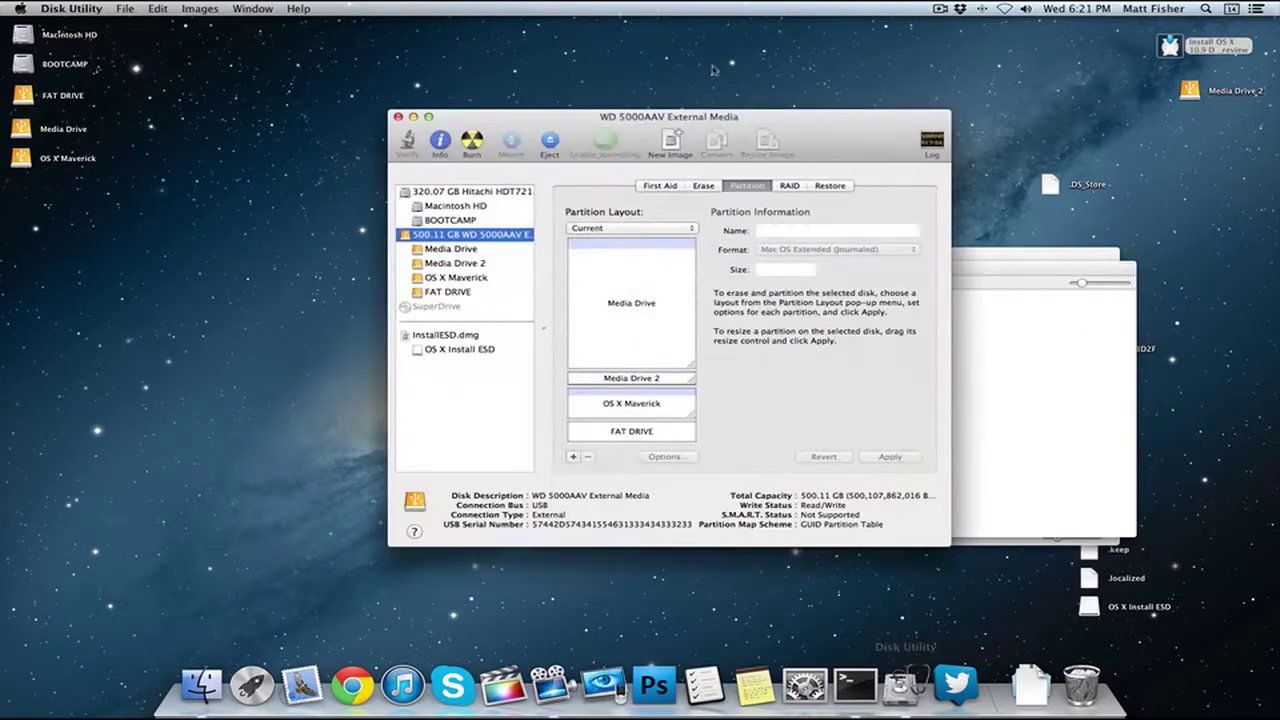
drag(886, 133, 630, 122)
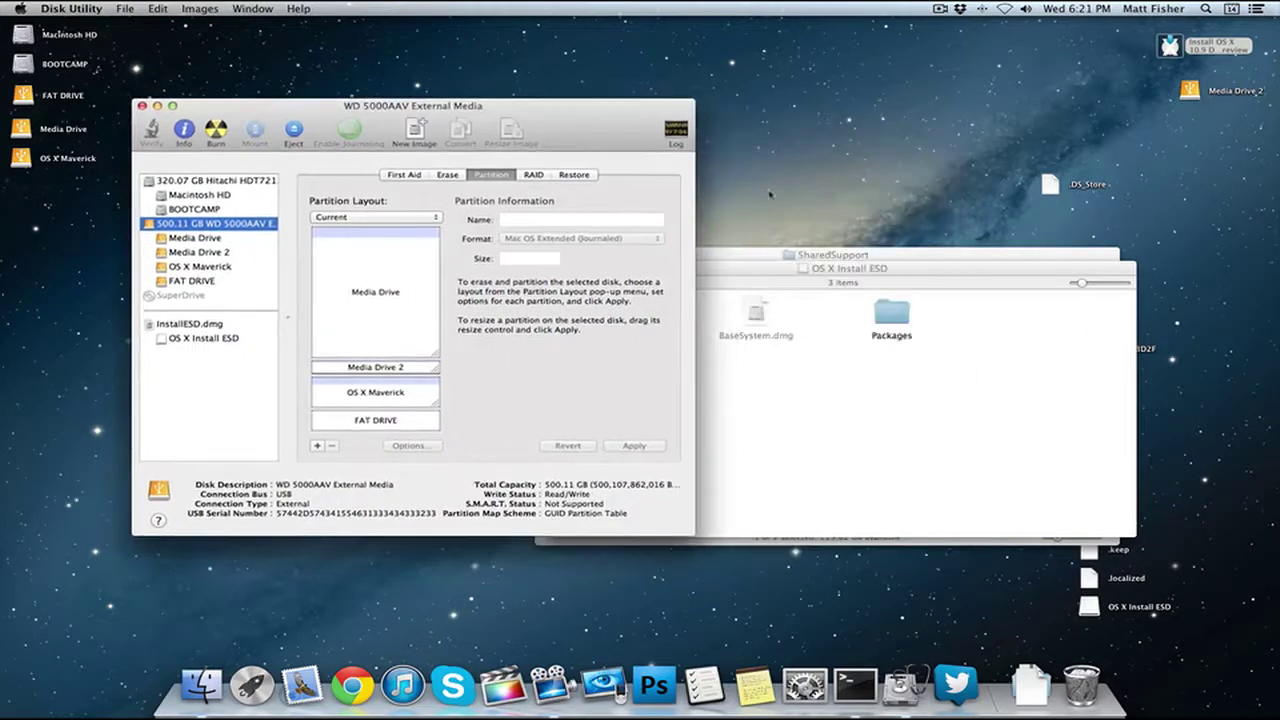
click(908, 377)
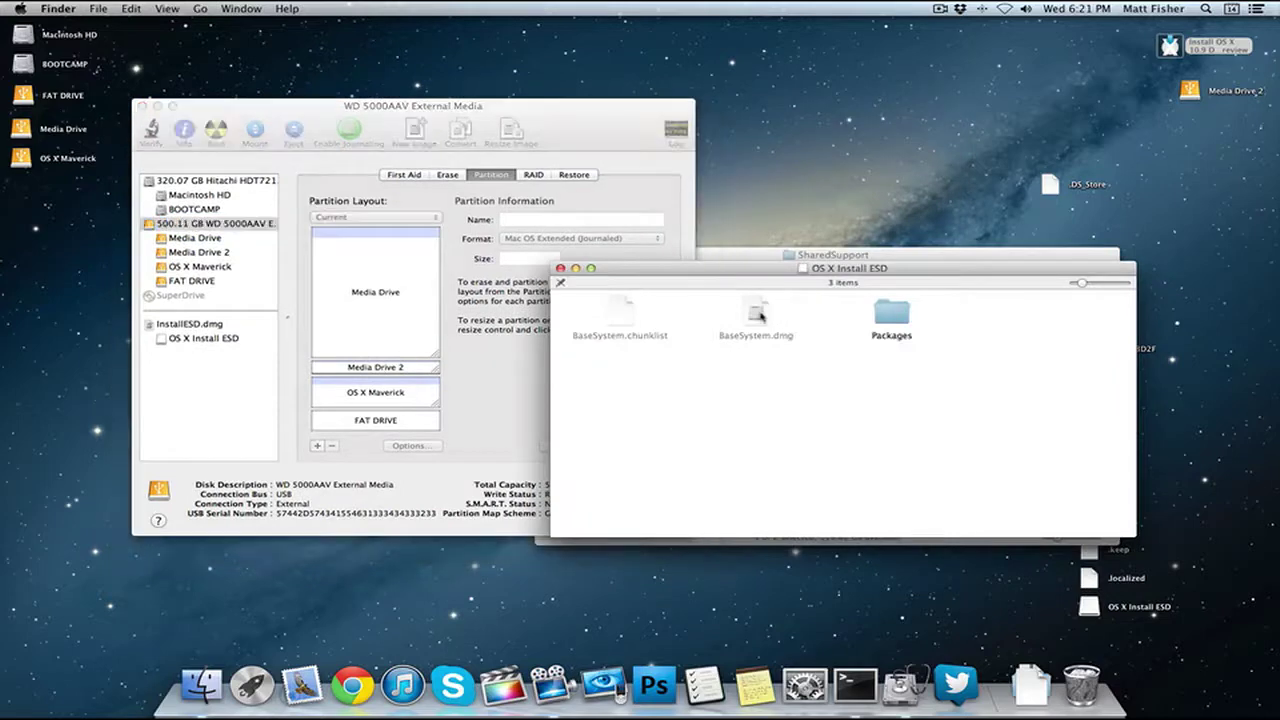
drag(758, 316, 216, 430)
click(193, 358)
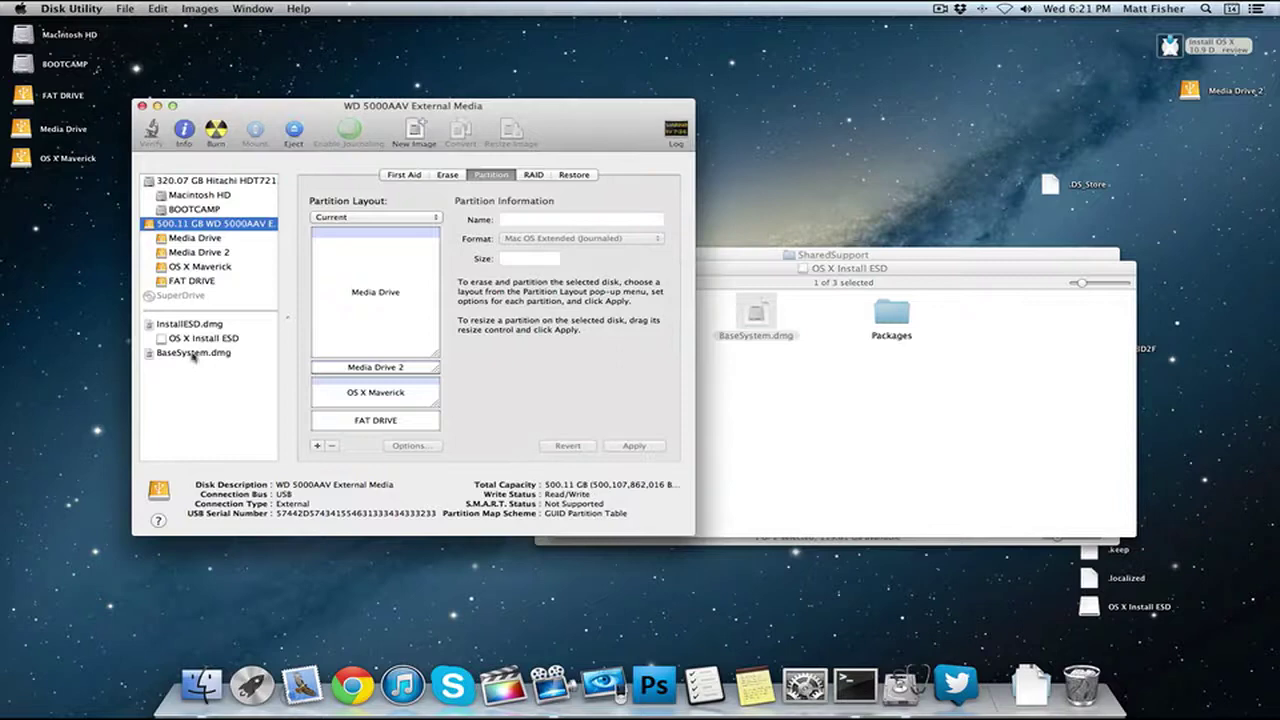
click(193, 355)
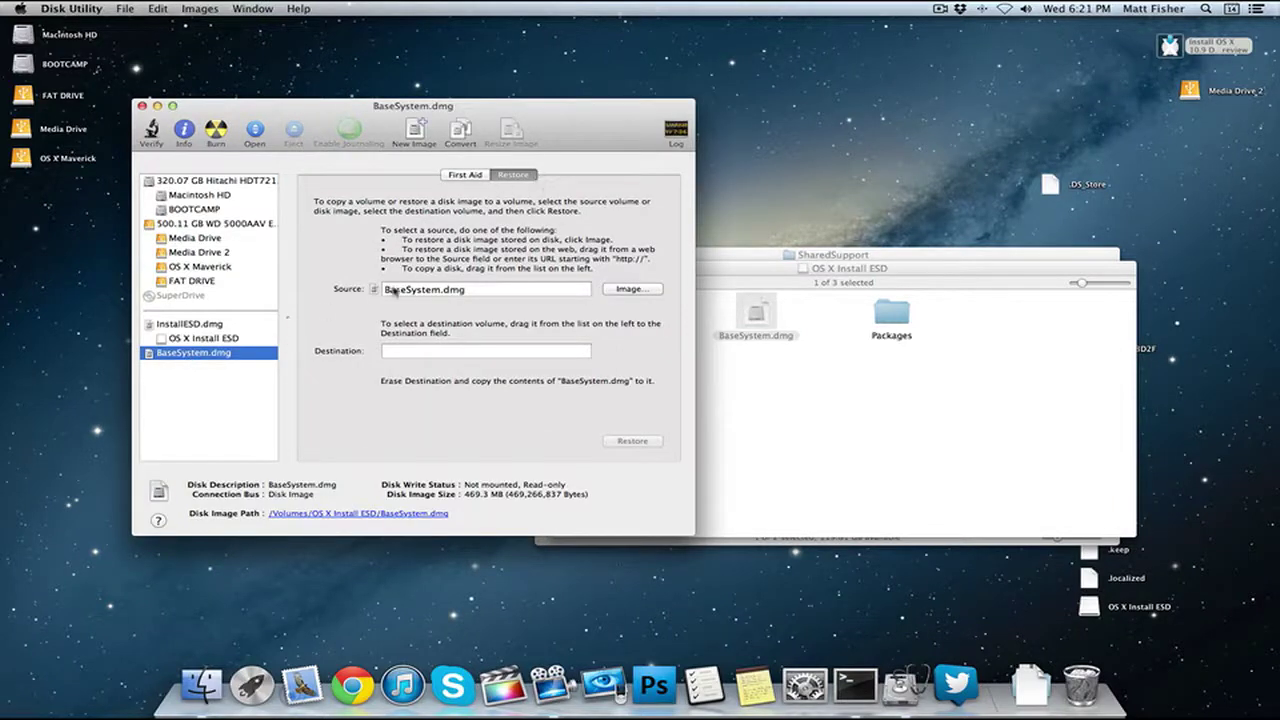
Restore BaseSystem.dmg onto Media Drive 2, confirming the erase and authorising with the admin password
click(459, 353)
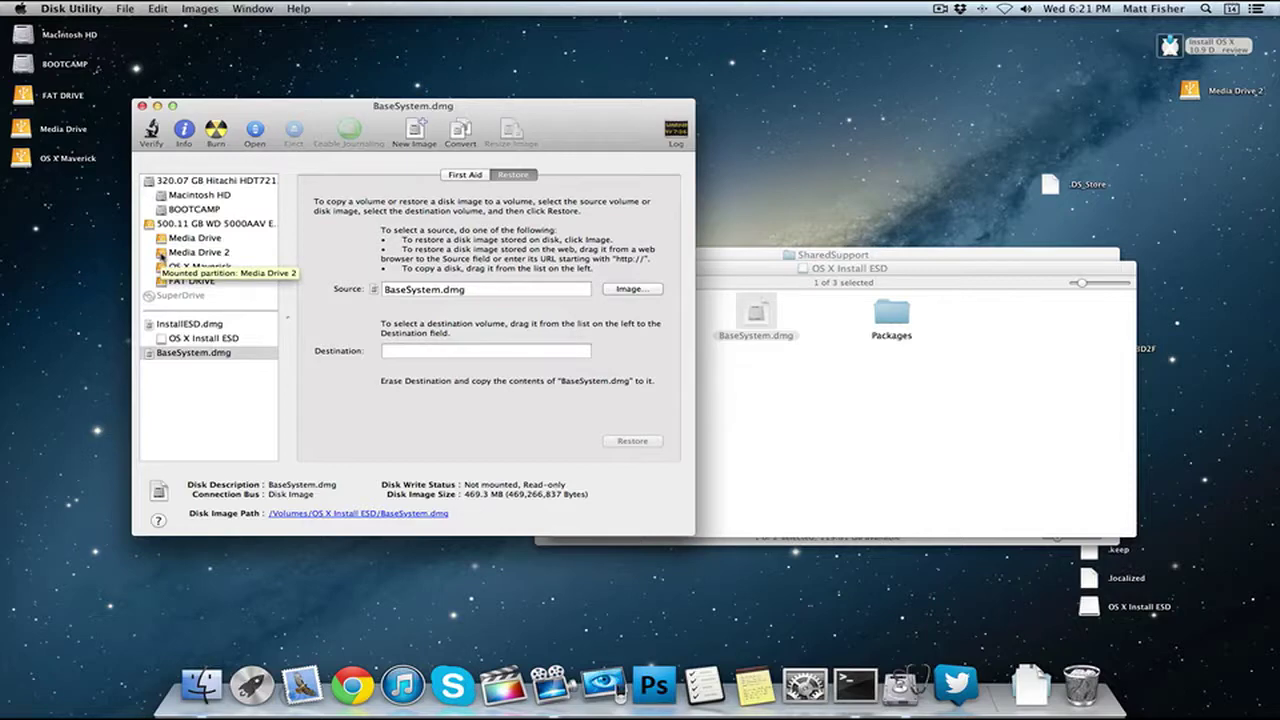
drag(161, 256, 399, 351)
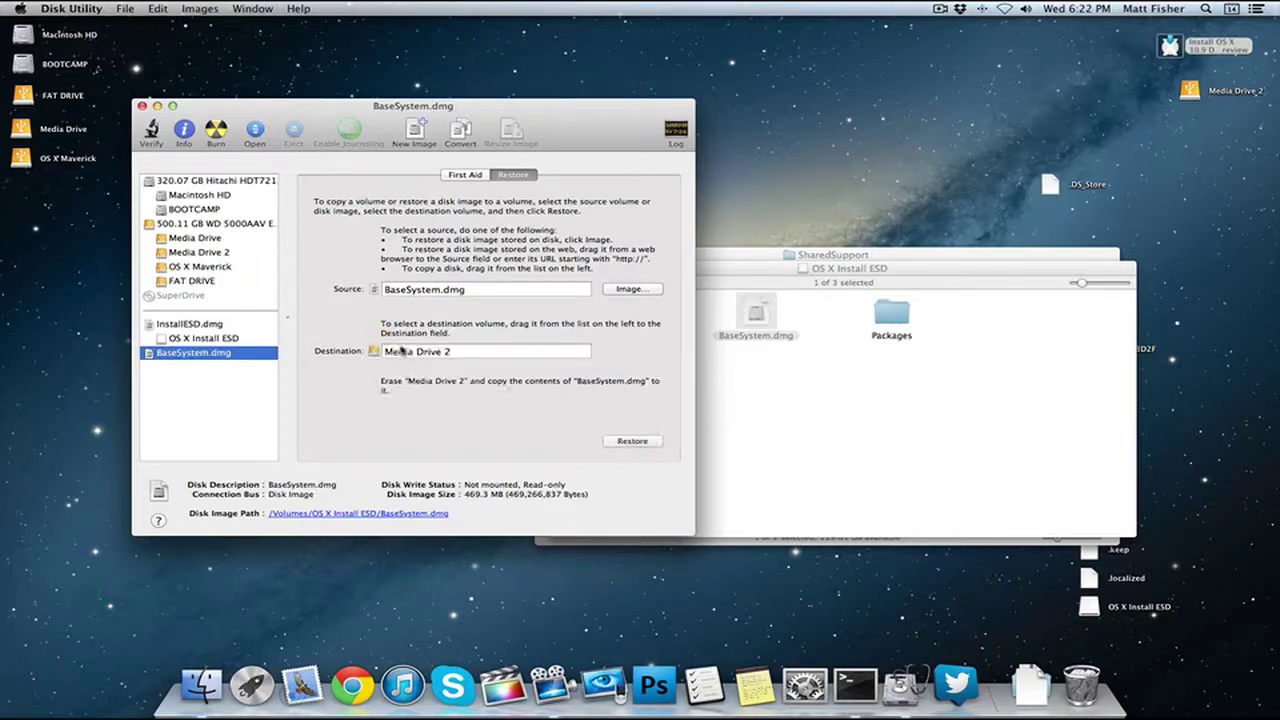
click(640, 442)
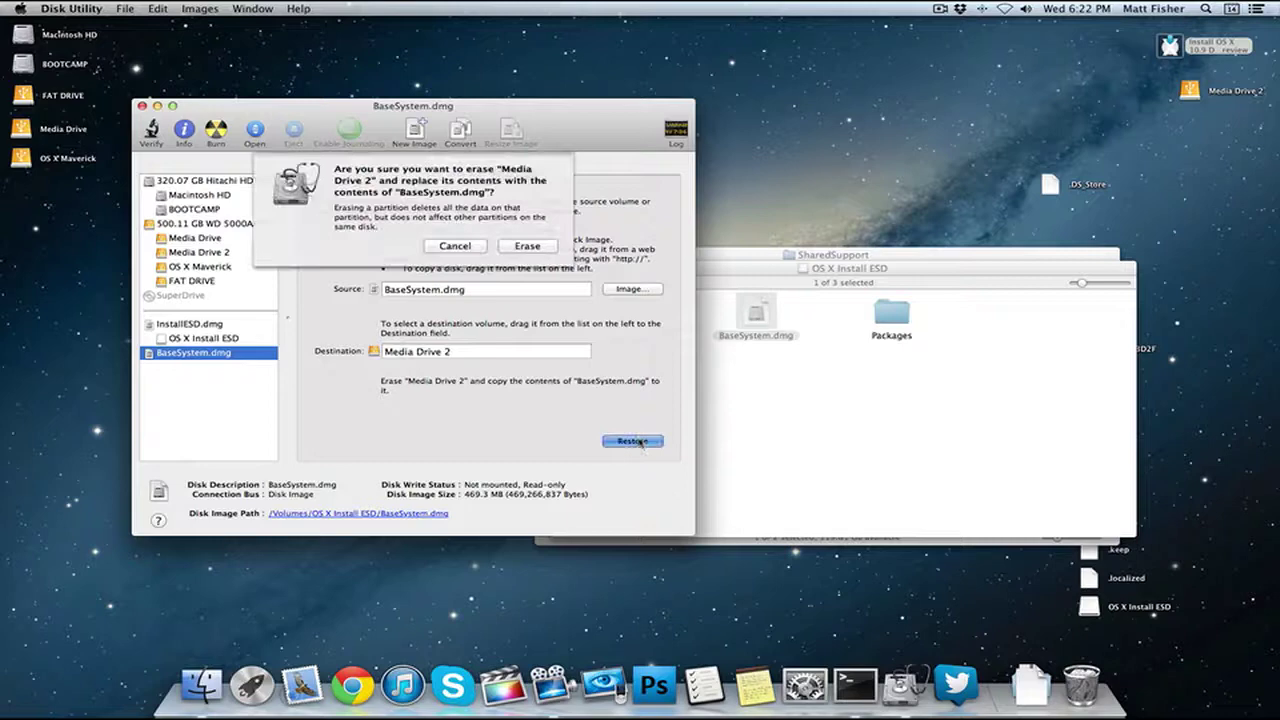
click(527, 246)
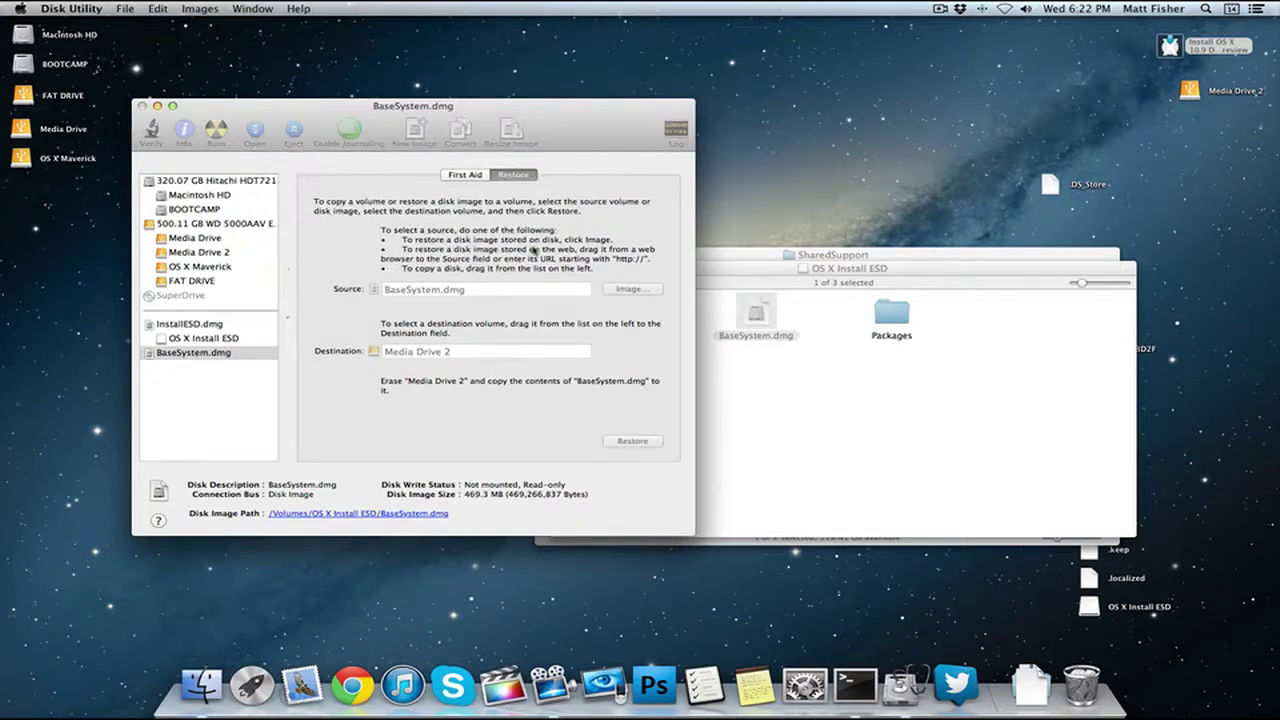
text(••)
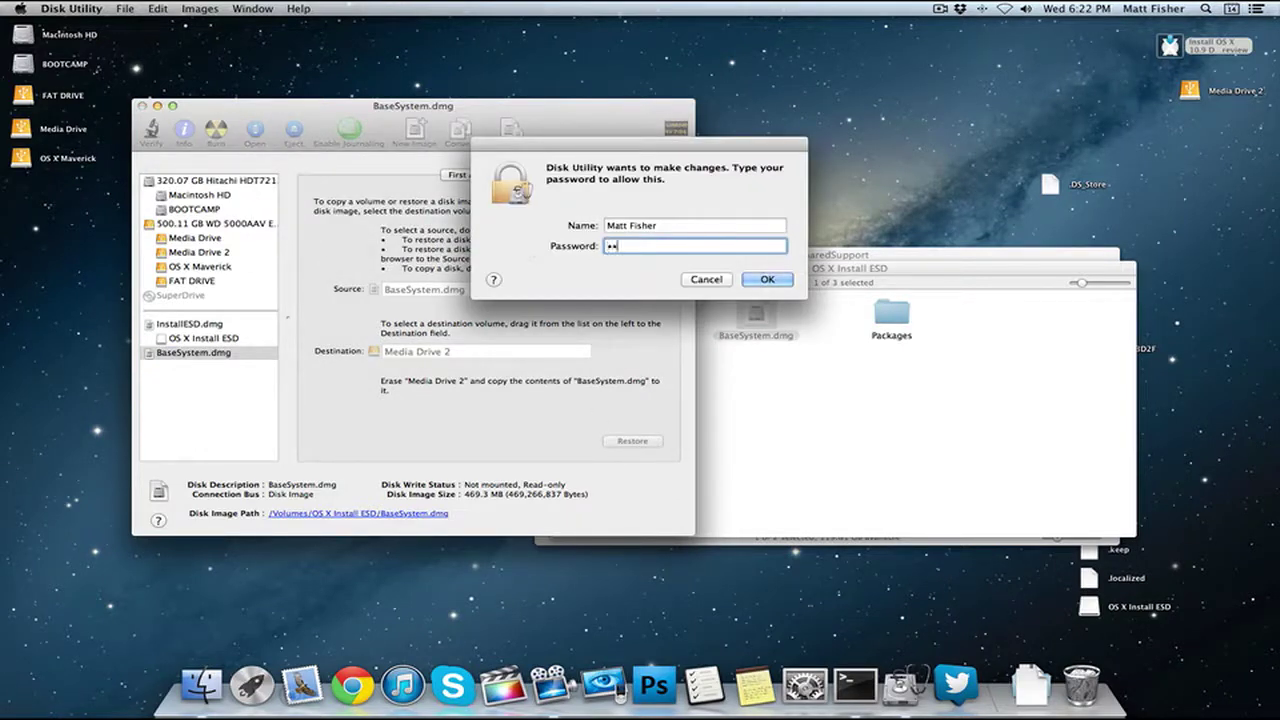
text(•••••)
key(Return)
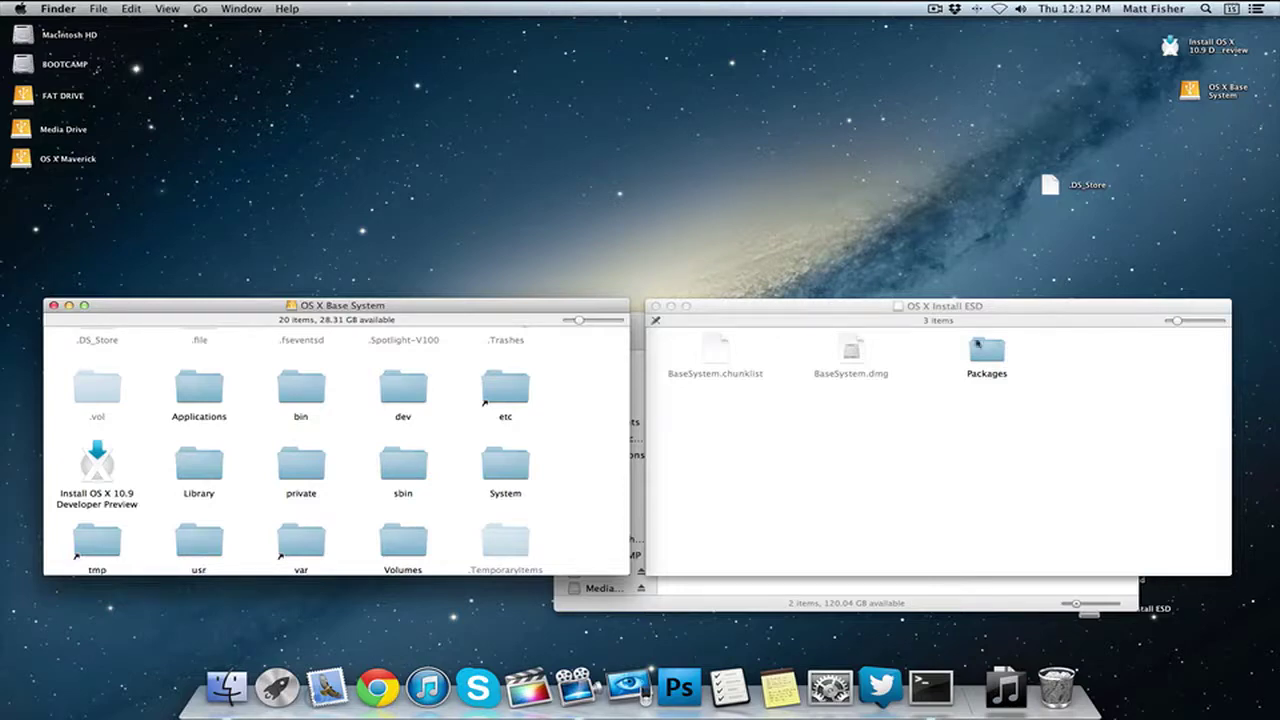
Move the Packages folder in OS X Base System's System/Installation to the Trash
click(950, 458)
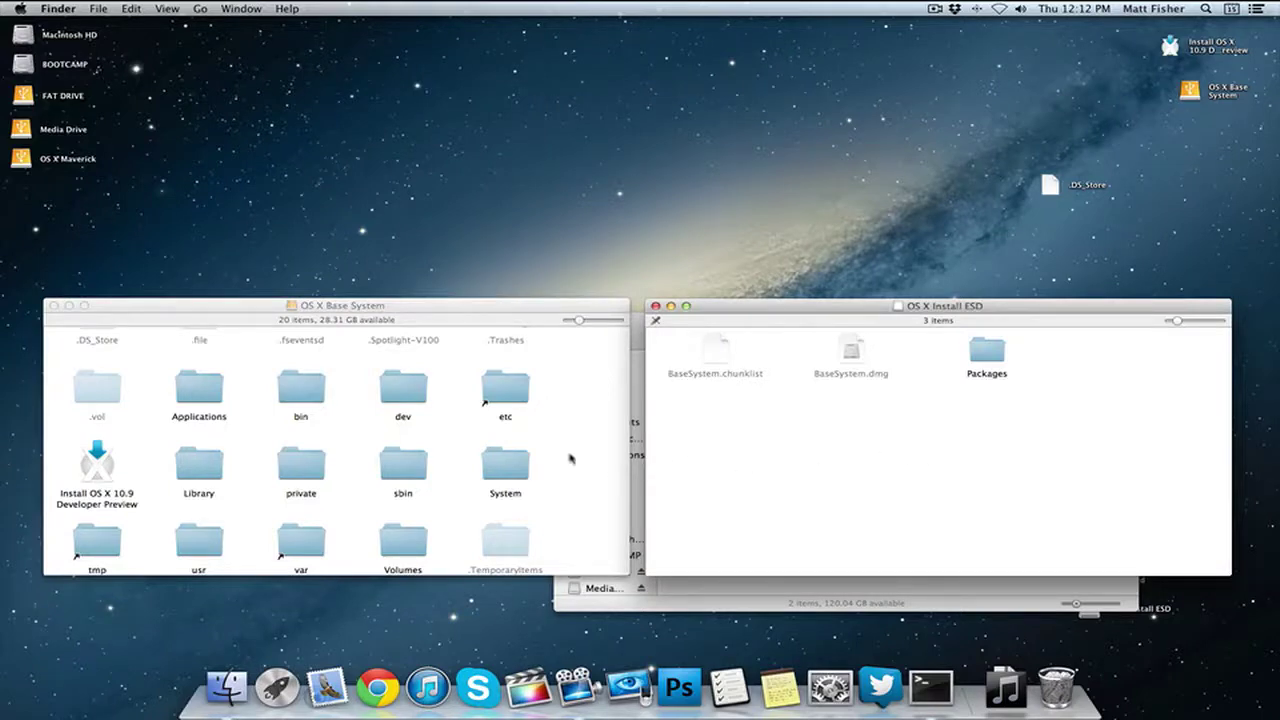
click(545, 463)
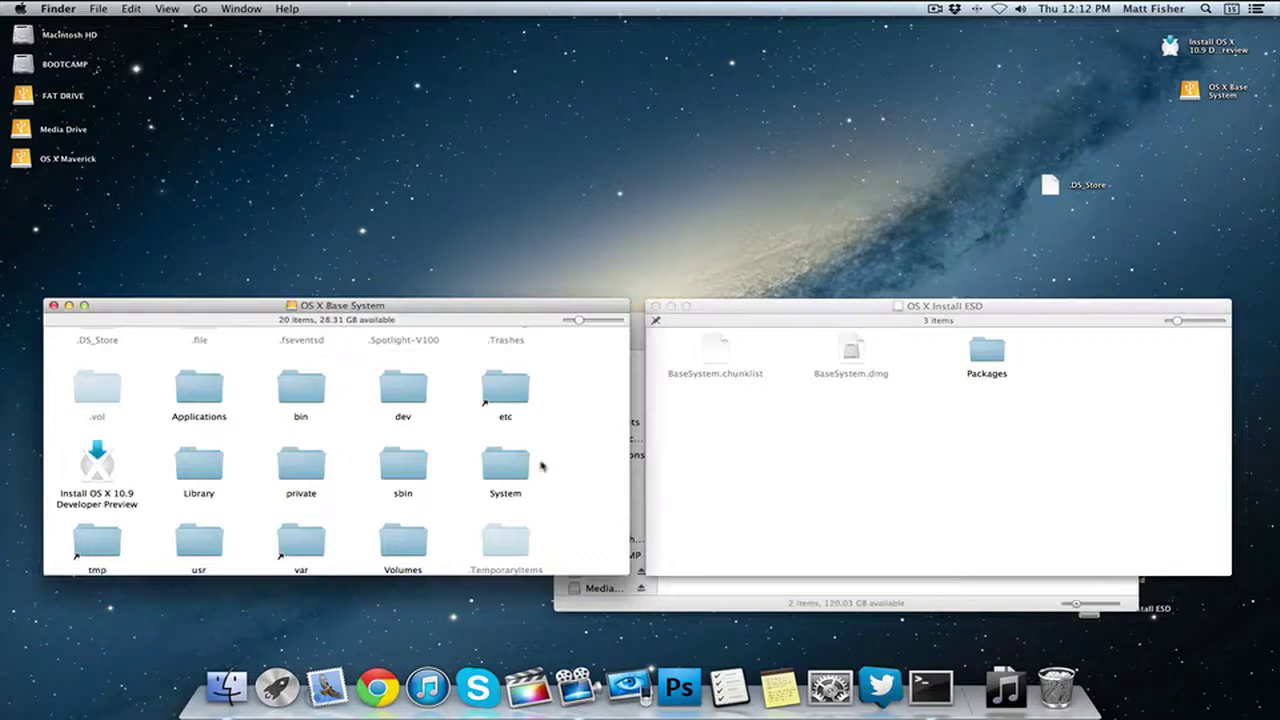
double_click(515, 470)
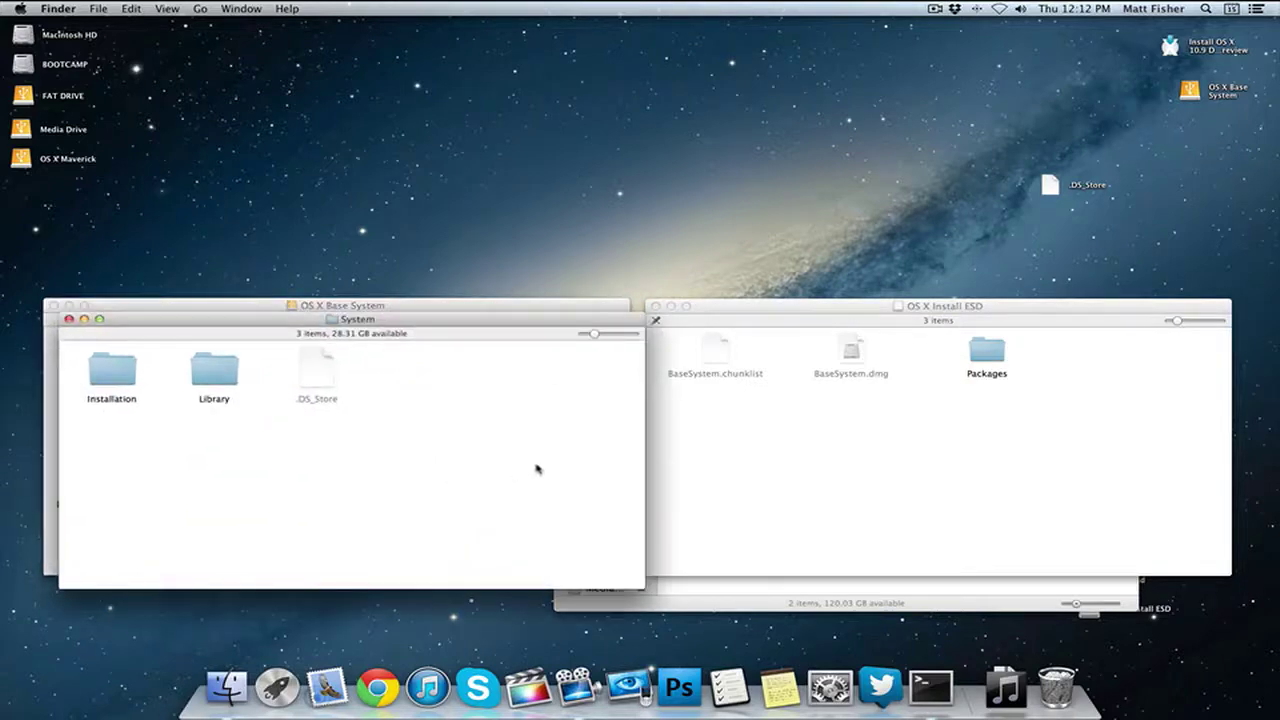
double_click(112, 368)
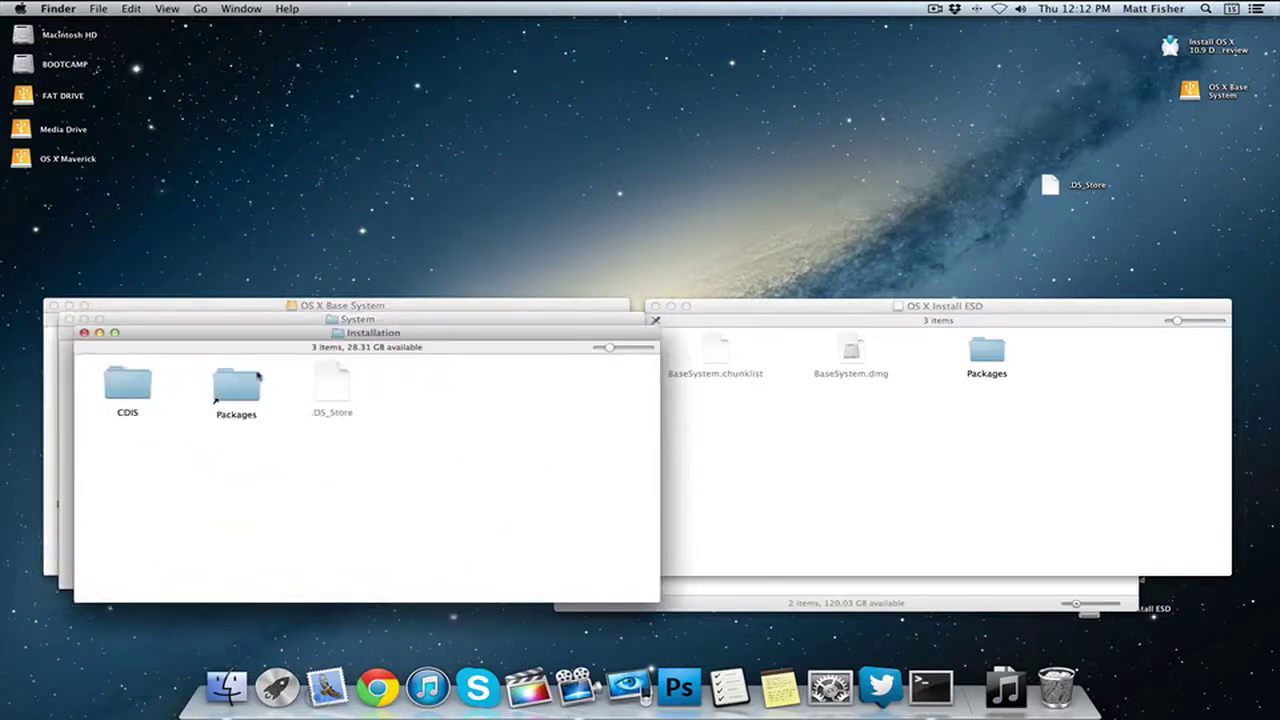
click(250, 383)
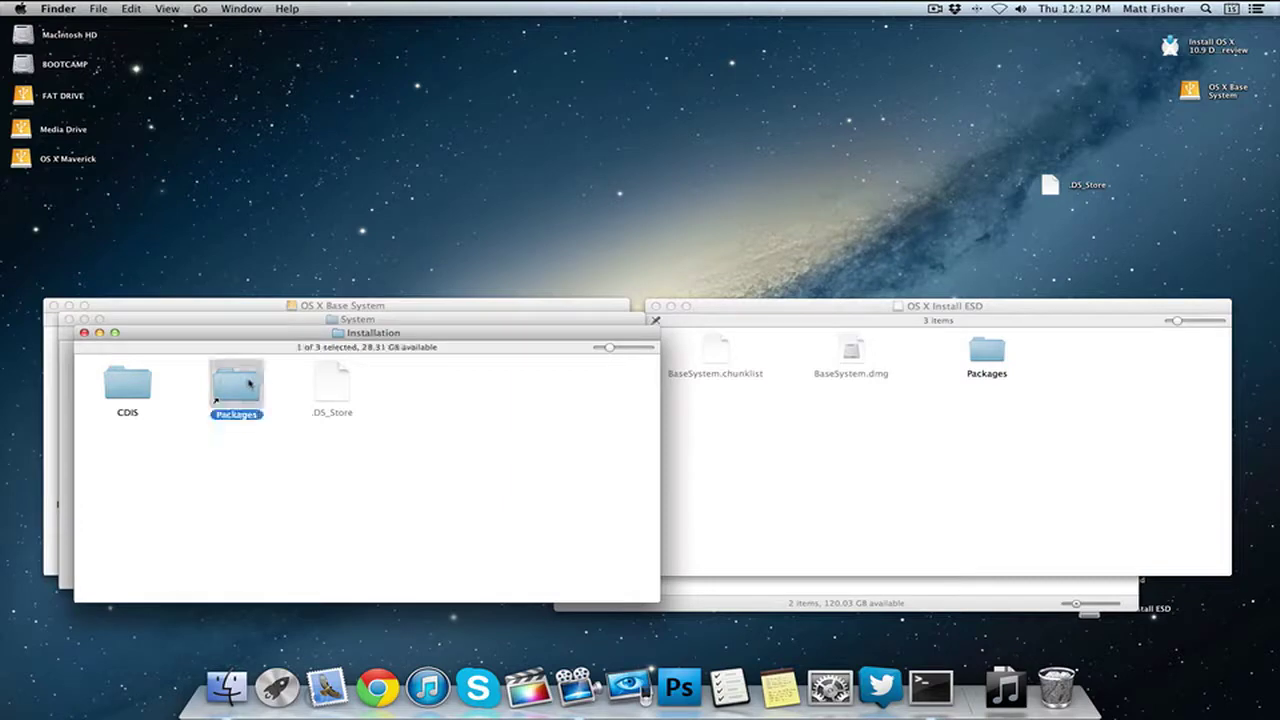
drag(1058, 688, 1060, 690)
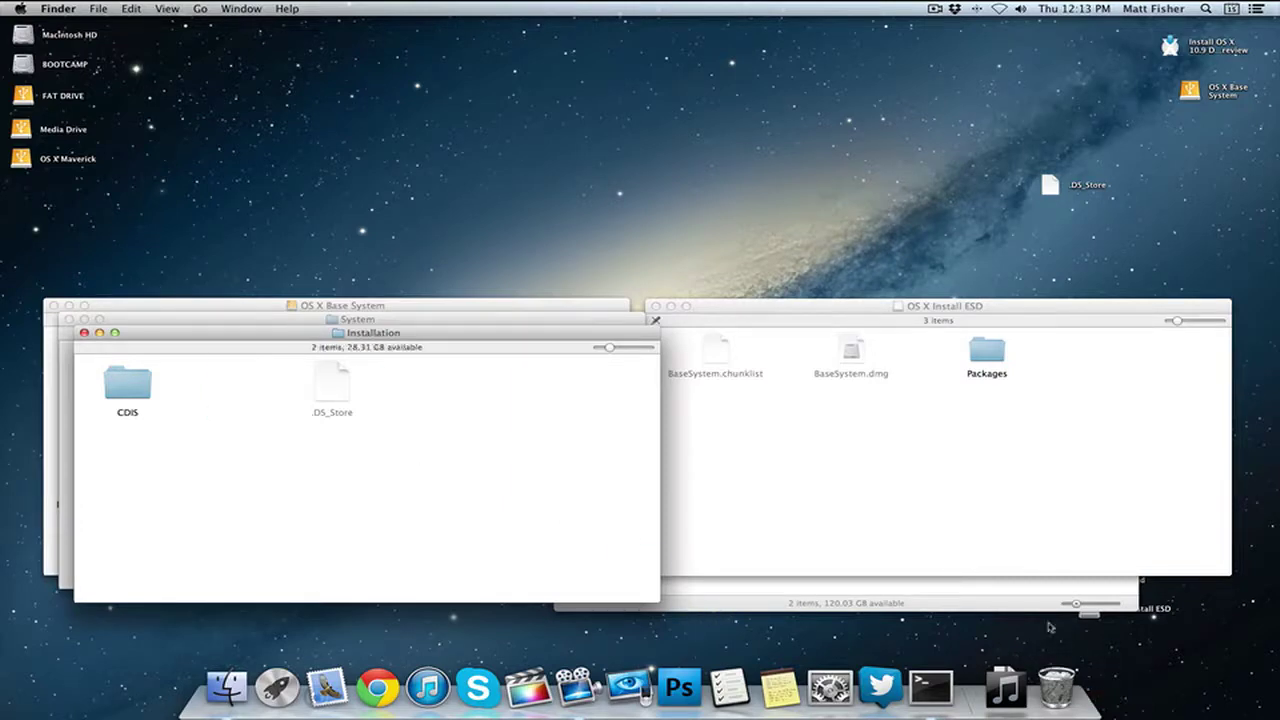
Copy Packages from OS X Install ESD into Installation, then close the Finder windows
click(980, 393)
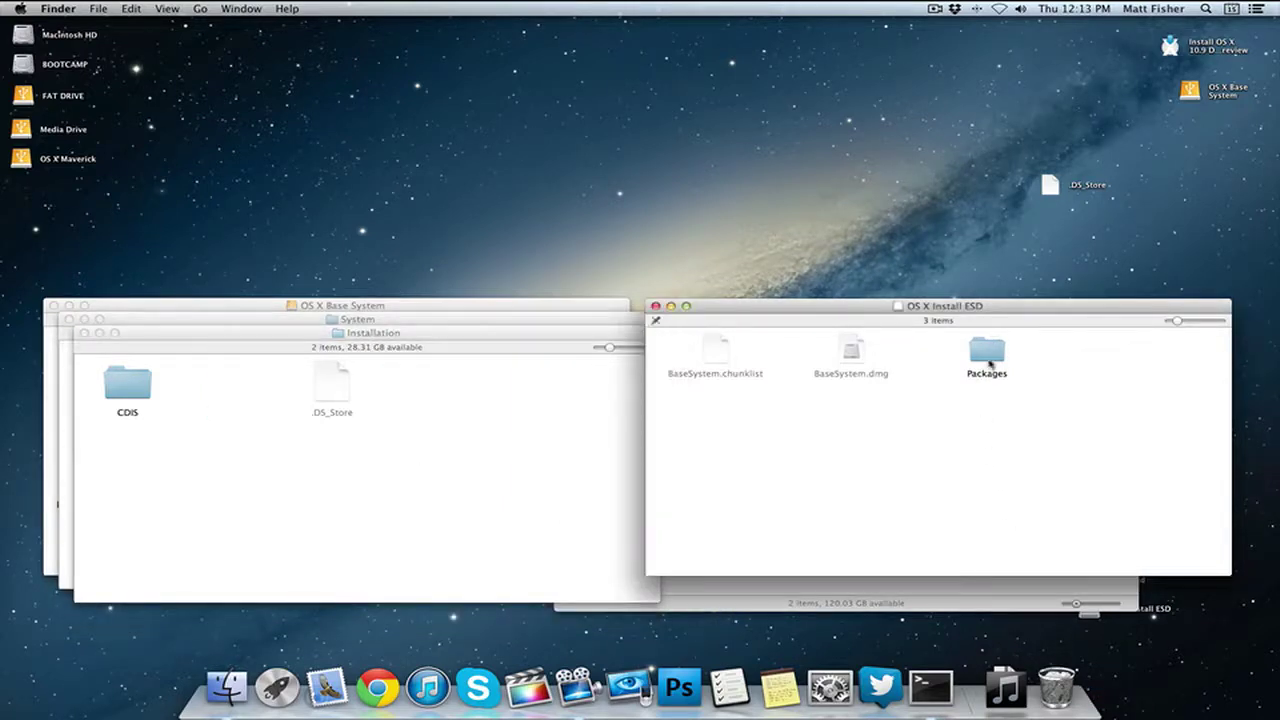
drag(988, 365, 224, 420)
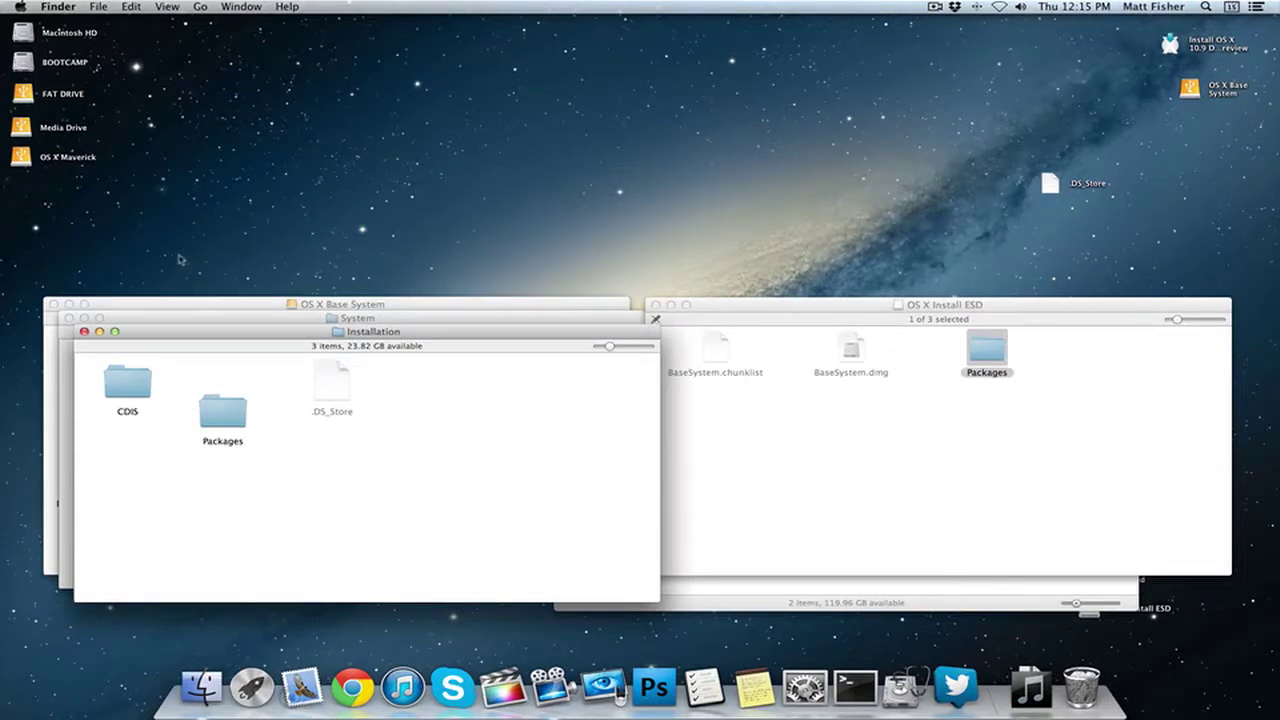
click(85, 332)
click(68, 317)
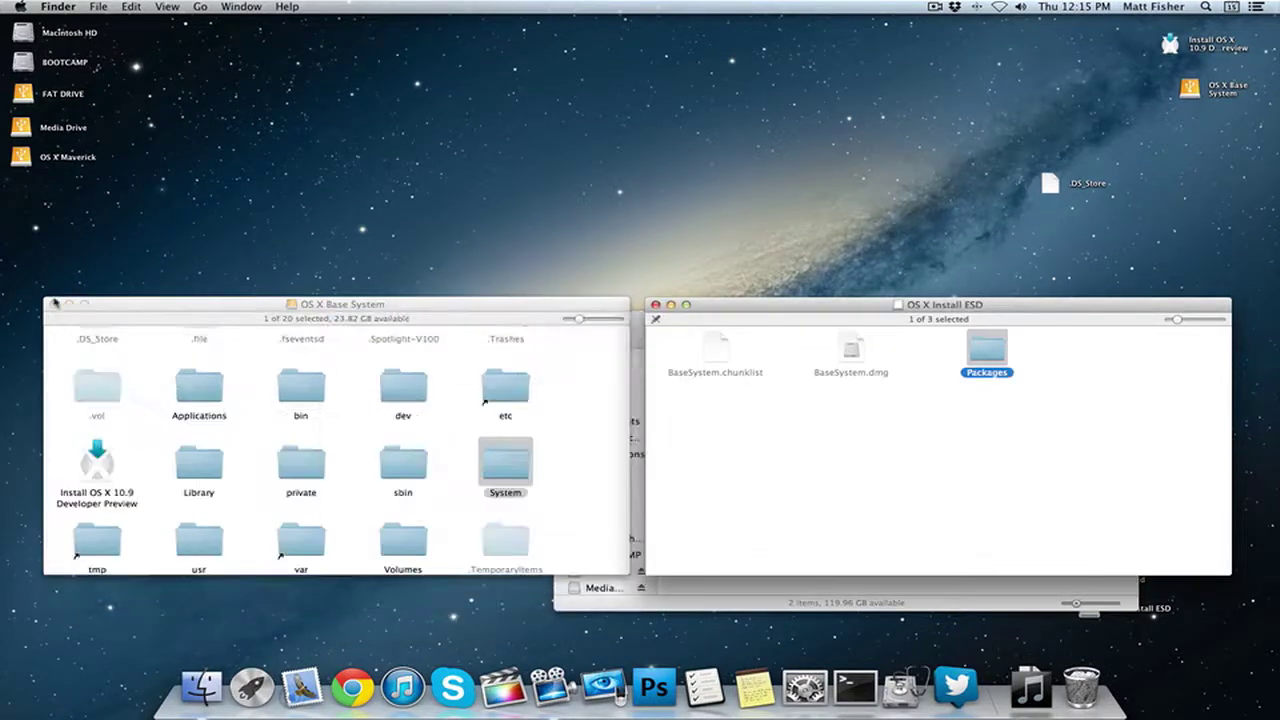
click(53, 304)
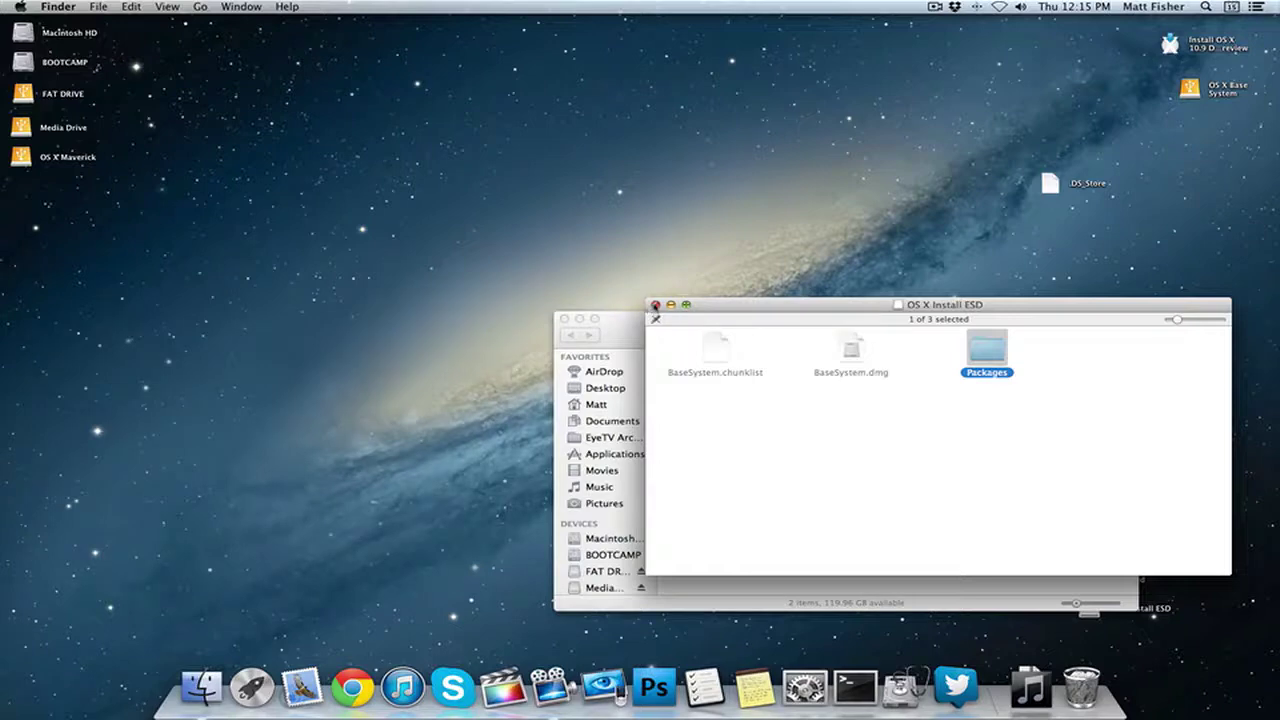
click(655, 304)
Close the last remaining Finder window, leaving only the desktop
click(564, 318)
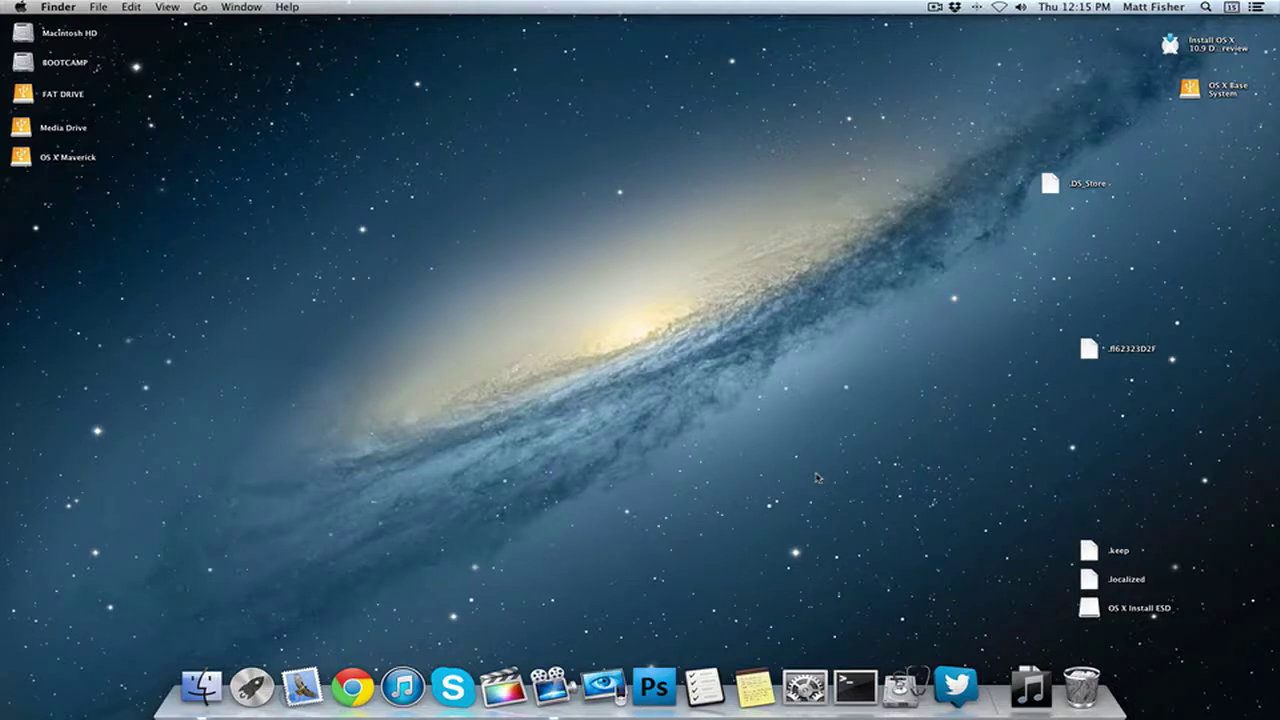
Paste the AppleShowAllFiles command in Terminal, change TRUE to FALSE, and run it to hide hidden files
click(855, 686)
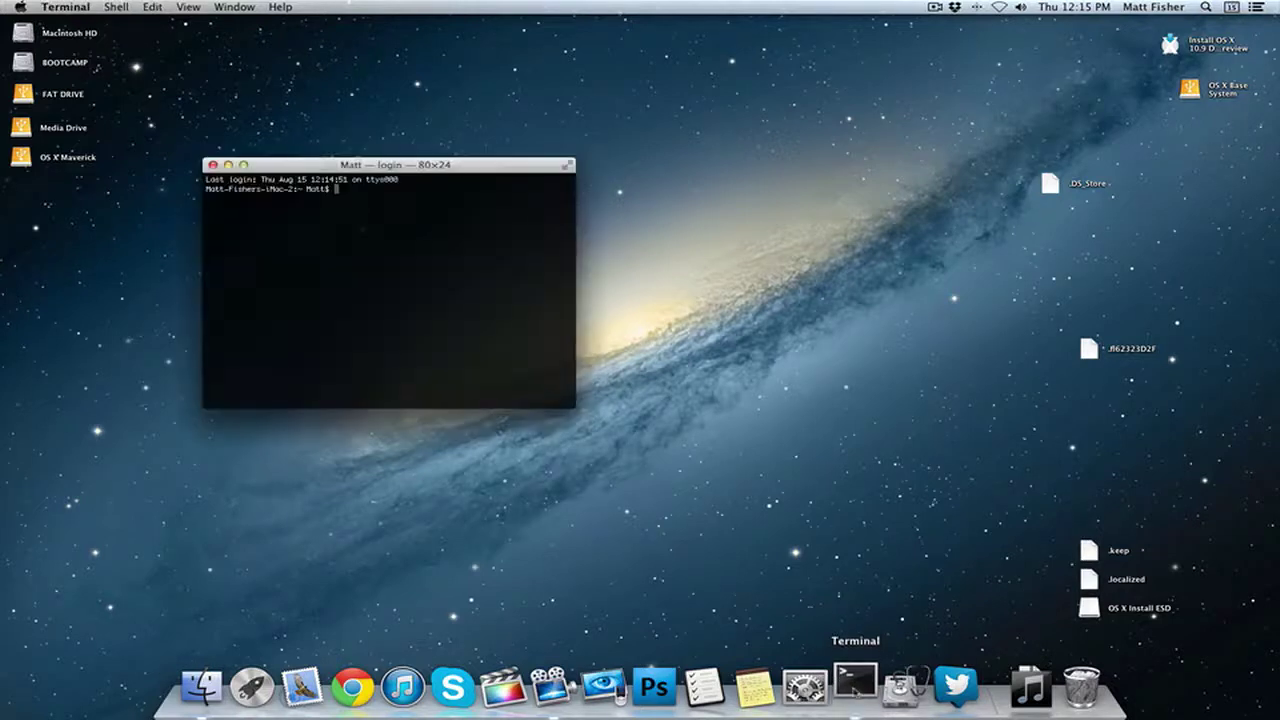
drag(576, 408, 864, 494)
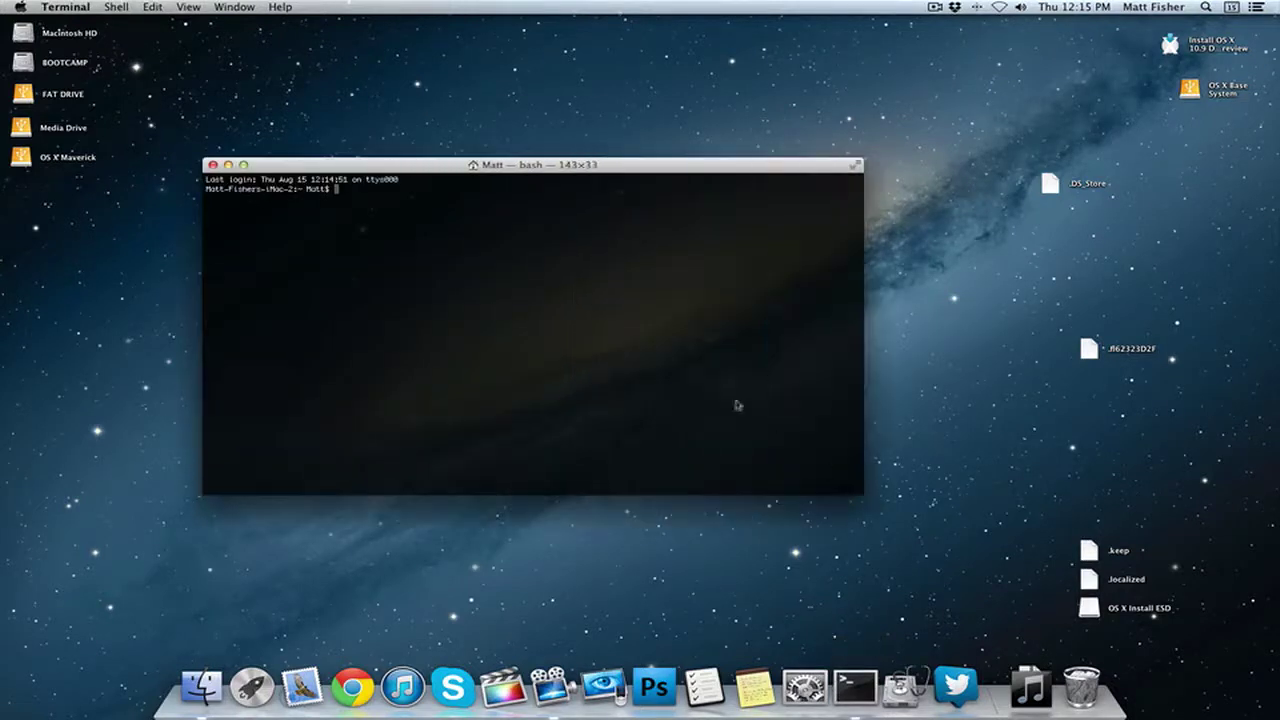
right_click(578, 322)
click(610, 340)
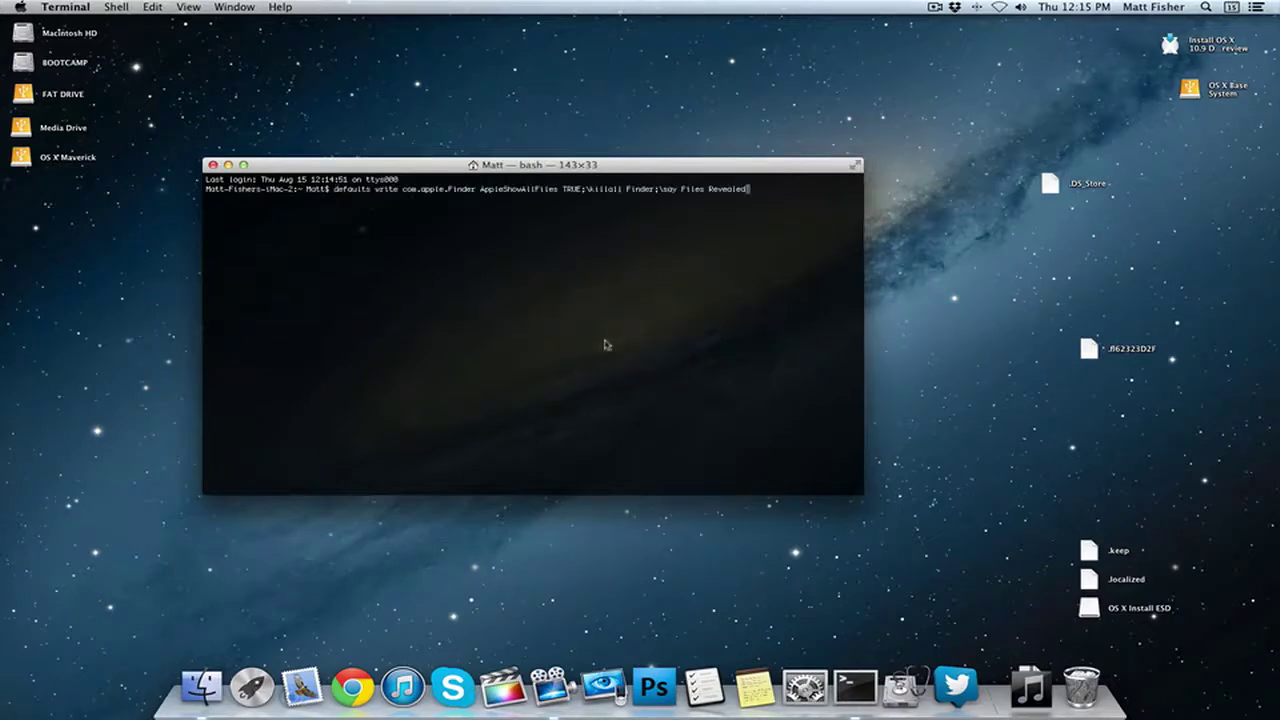
key(Left)
key(Left)
key(Left)
key(Left)
key(Left)
key(Left)
key(Left)
key(Left)
key(Left)
key(Left)
key(Left)
key(Left)
key(Left)
key(Left)
key(Left)
key(Left)
key(Left)
key(Left)
key(Left)
key(Left)
key(Left)
key(Left)
key(Left)
key(Left)
key(Left)
key(Left)
key(Left)
key(Left)
key(Left)
key(Left)
key(Left)
key(Left)
key(Left)
key(Left)
key(Left)
key(Left)
key(BackSpace)
key(BackSpace)
key(BackSpace)
key(BackSpace)
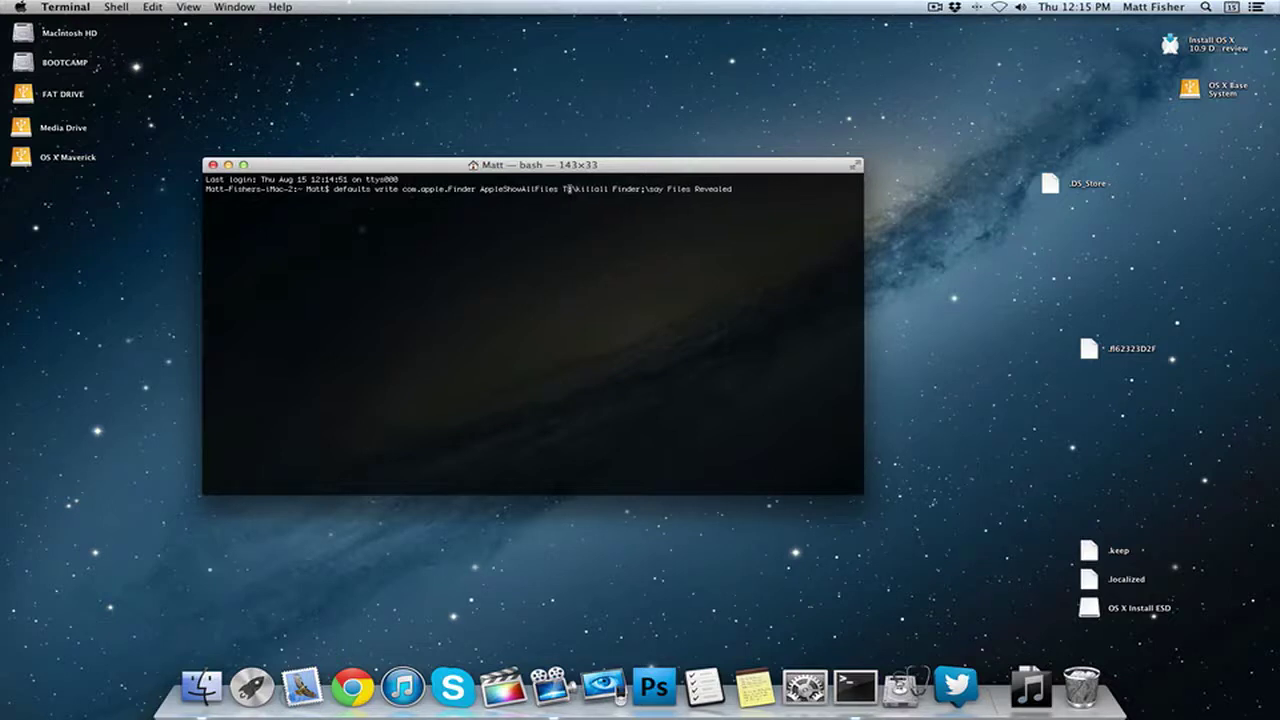
text(FALSE)
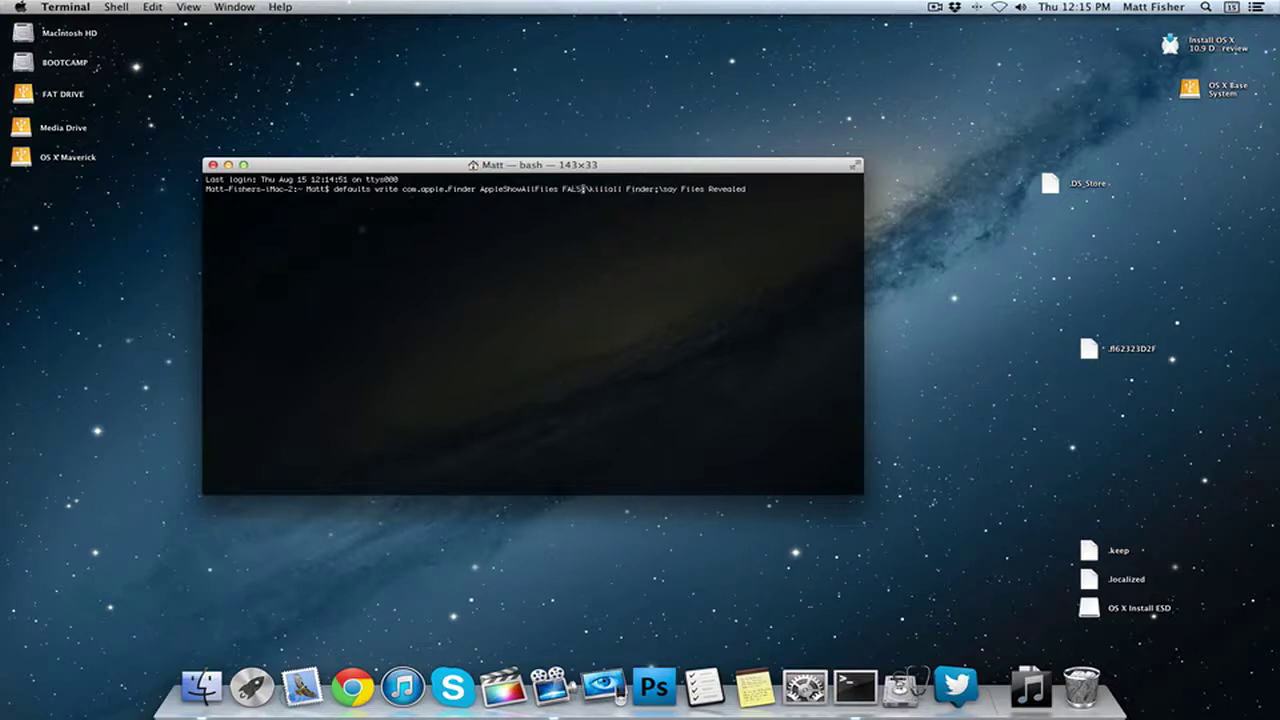
key(Return)
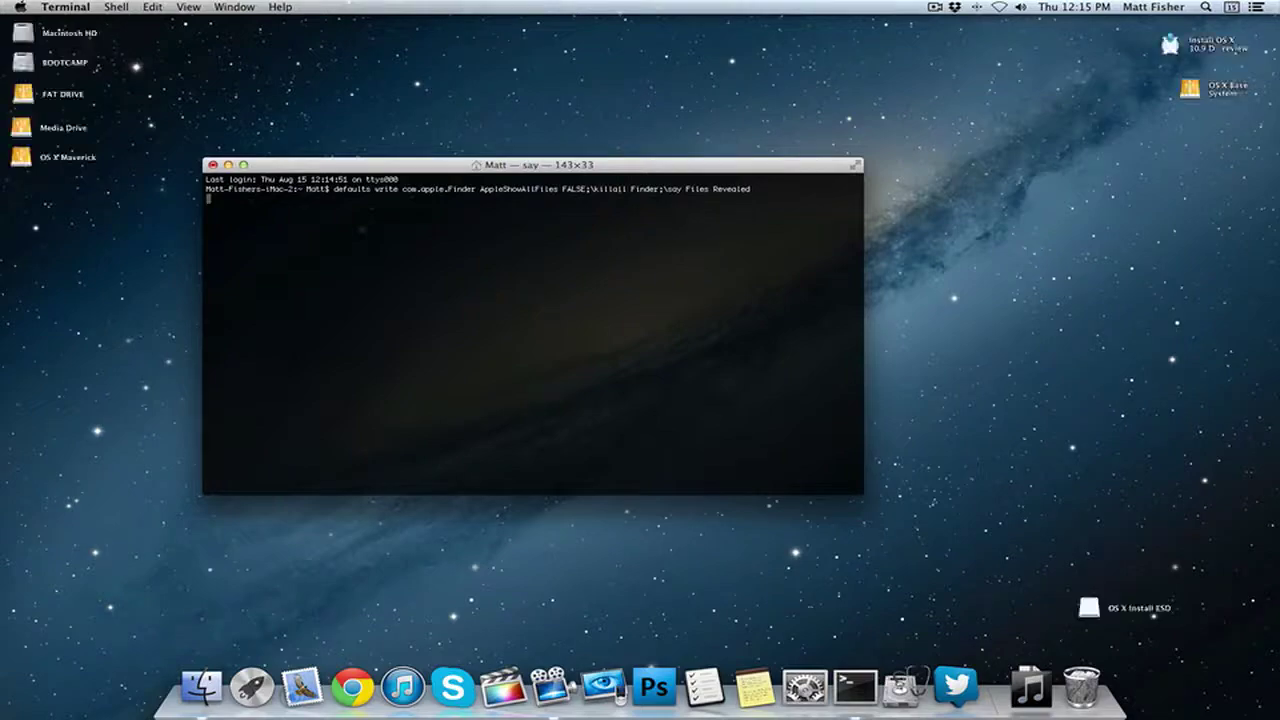